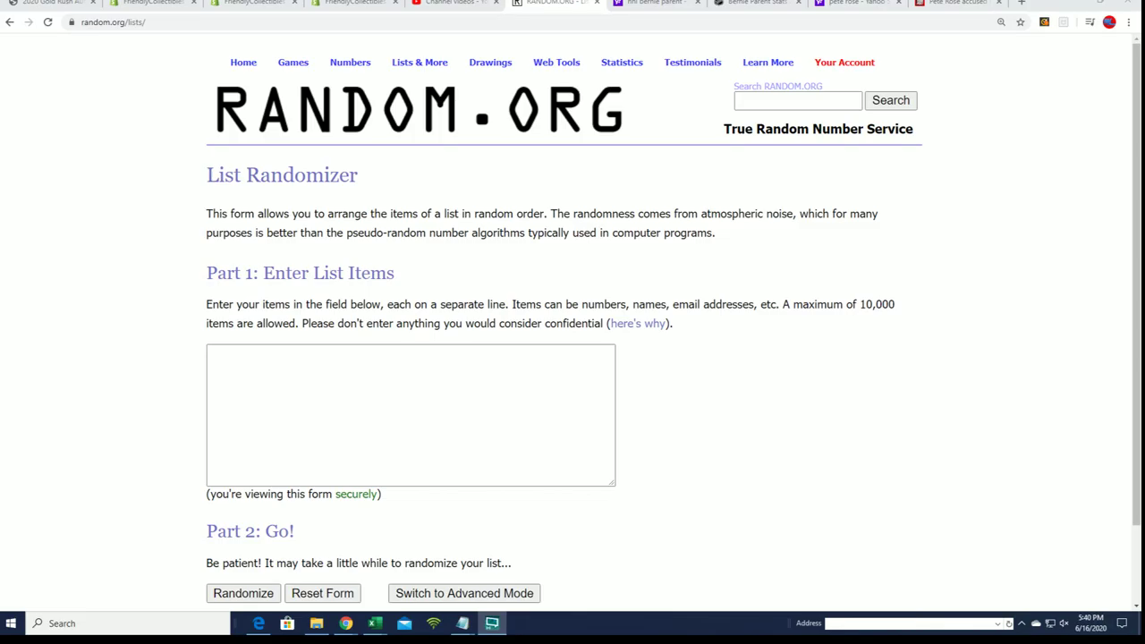
# - Switch to Notepad and copy every owner name listed under the box ID 20GRMULTIJERS117 heading, stopping before the checklist
pyautogui.hotkey('alt', 'Tab')
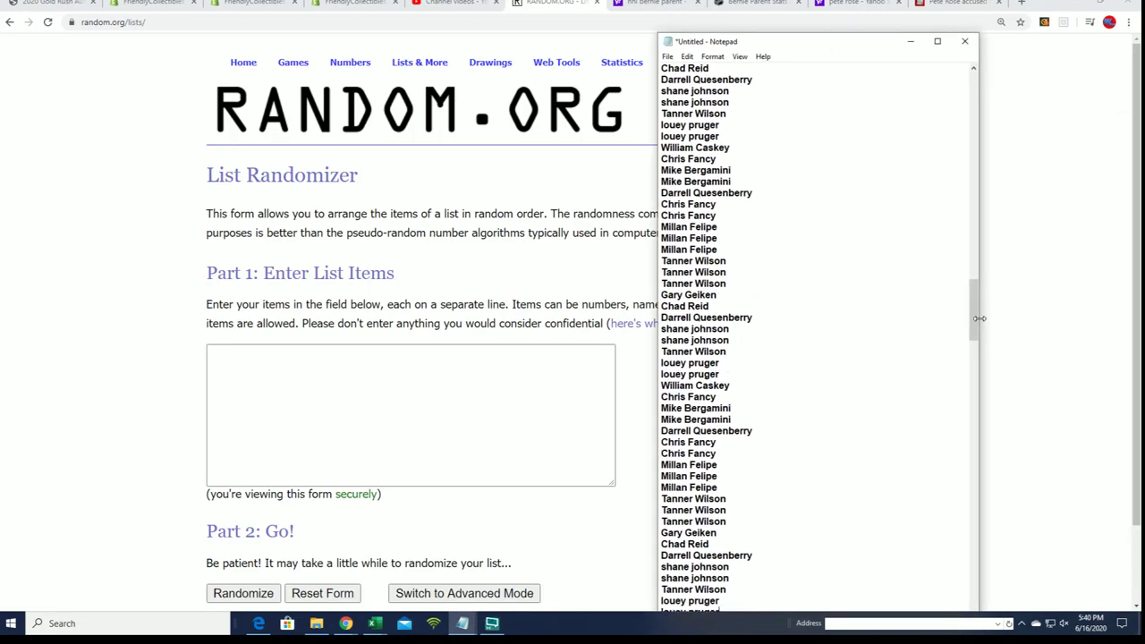
pyautogui.moveTo(980, 317); pyautogui.dragTo(954, 72)
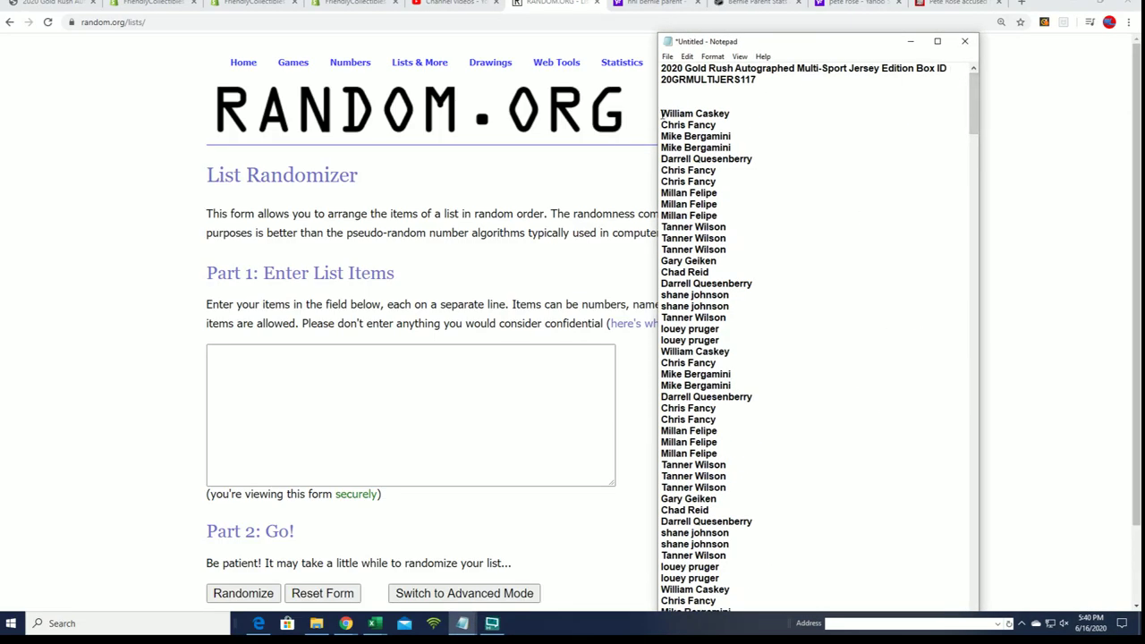
pyautogui.moveTo(662, 114); pyautogui.dragTo(856, 584)
pyautogui.moveTo(759, 79); pyautogui.dragTo(661, 79)
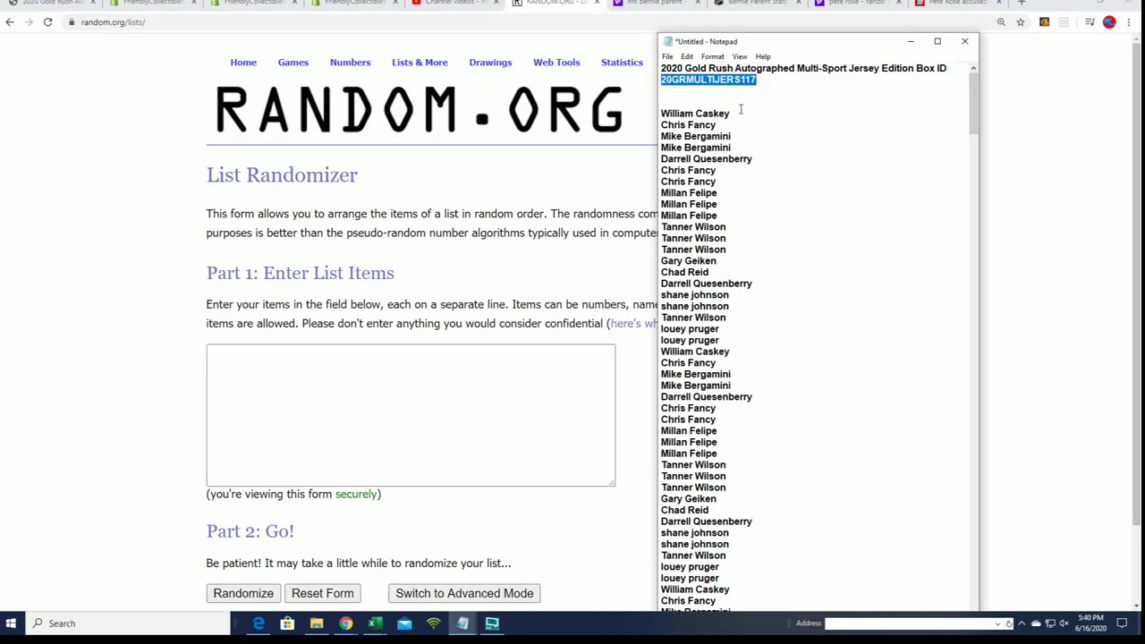
pyautogui.moveTo(661, 109); pyautogui.dragTo(761, 463)
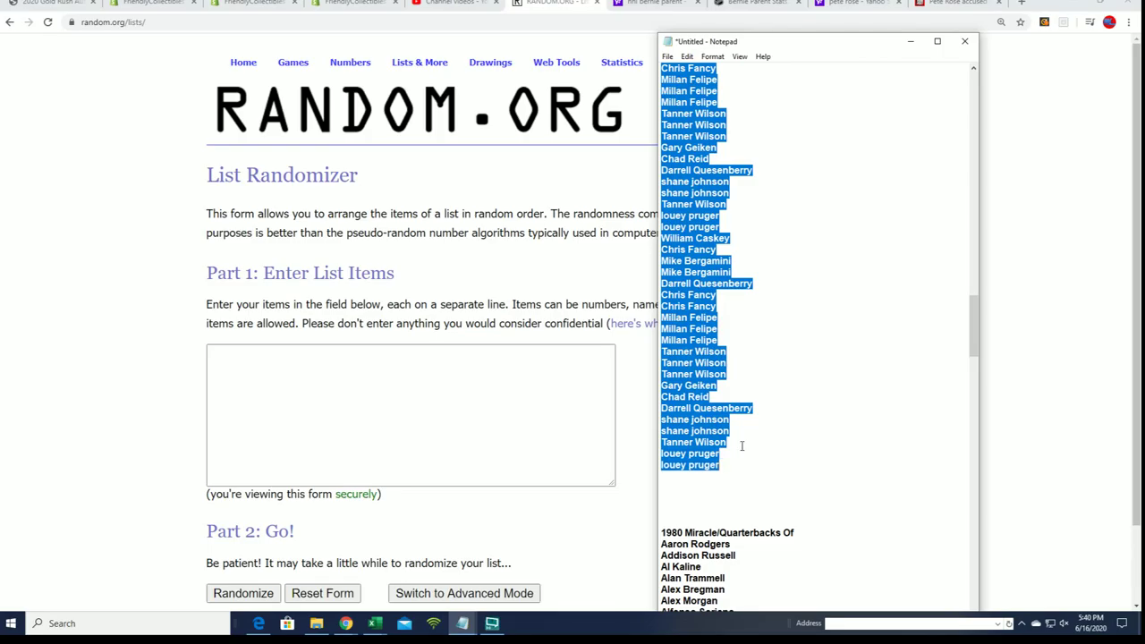
pyautogui.rightClick(685, 396)
pyautogui.click(721, 438)
# - Paste the copied owner names into the List Randomizer's item field and randomize them
pyautogui.moveTo(975, 340); pyautogui.dragTo(962, 157)
pyautogui.click(230, 352)
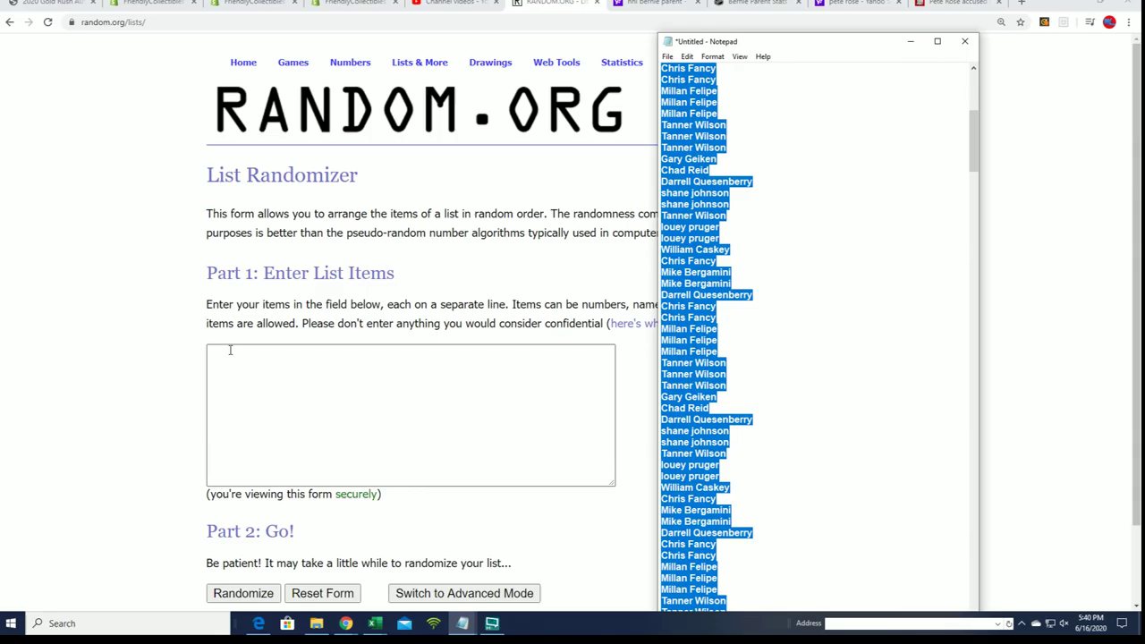
pyautogui.rightClick(228, 358)
pyautogui.click(255, 449)
pyautogui.scroll(-1, 690, 489)
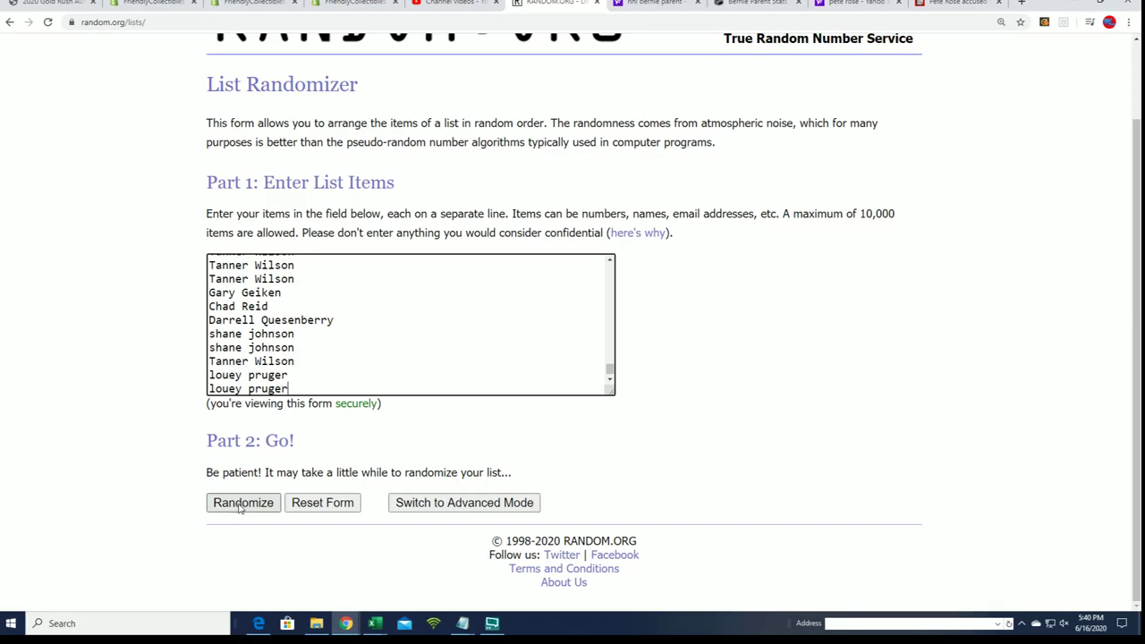
pyautogui.click(240, 504)
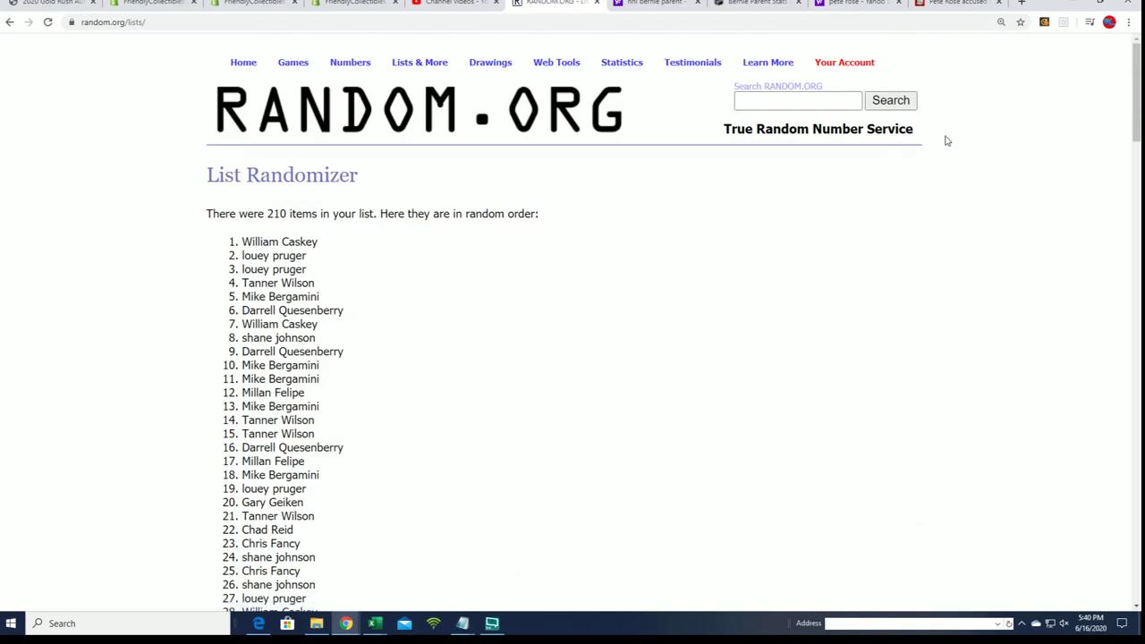
# - Randomize the owner list six more times, for seven randomizations in total
pyautogui.moveTo(1134, 82); pyautogui.dragTo(1135, 550)
pyautogui.click(230, 502)
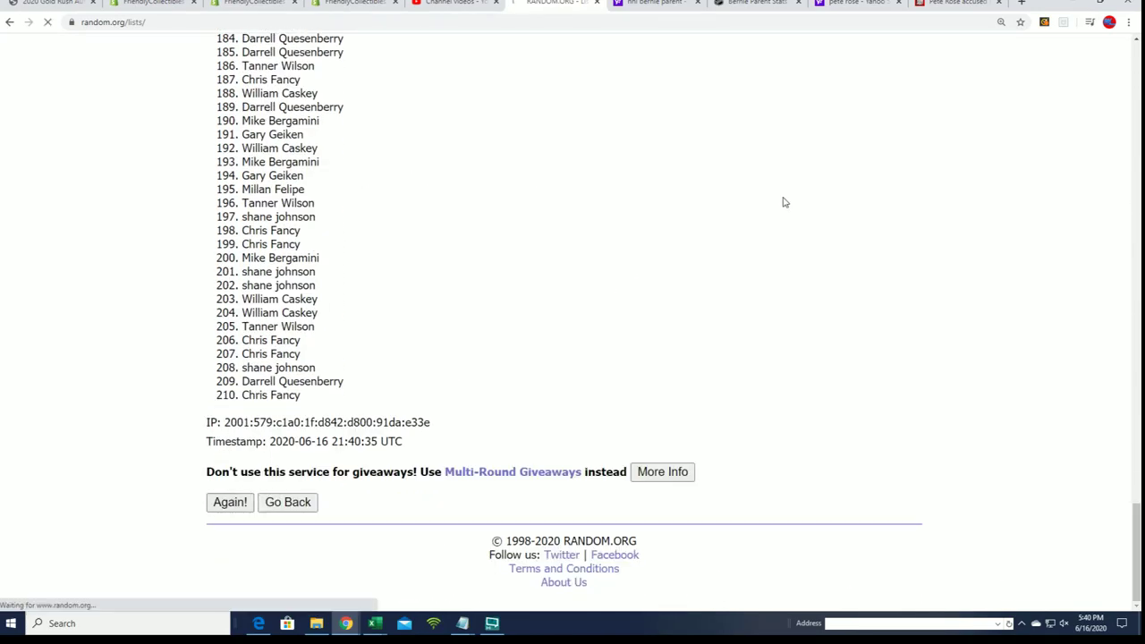
pyautogui.moveTo(1128, 60); pyautogui.dragTo(1133, 563)
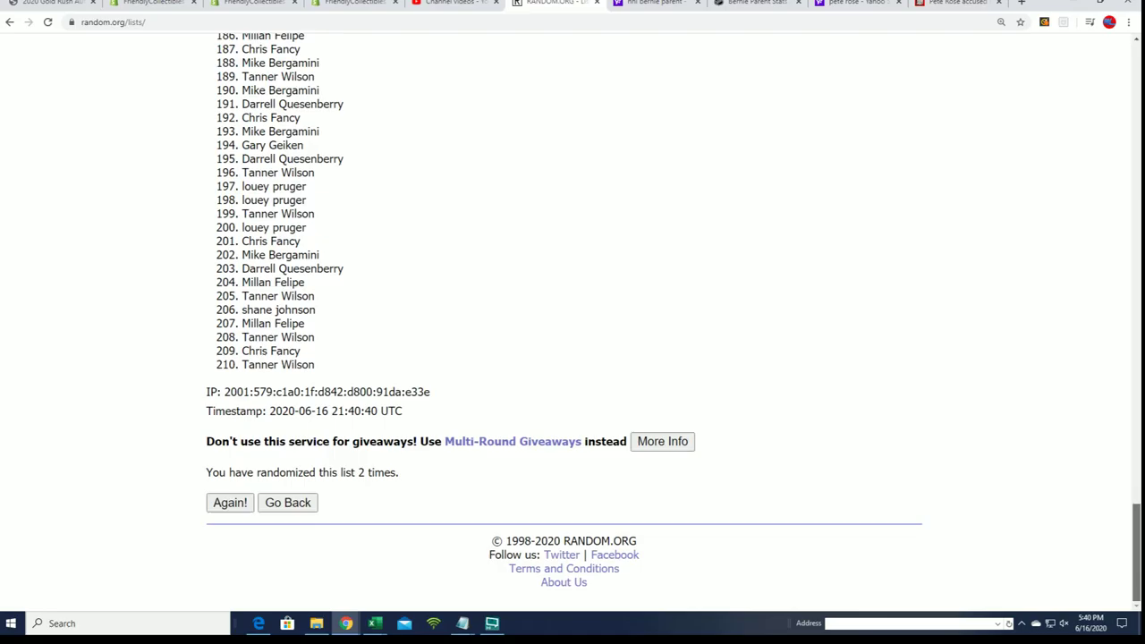
pyautogui.click(218, 505)
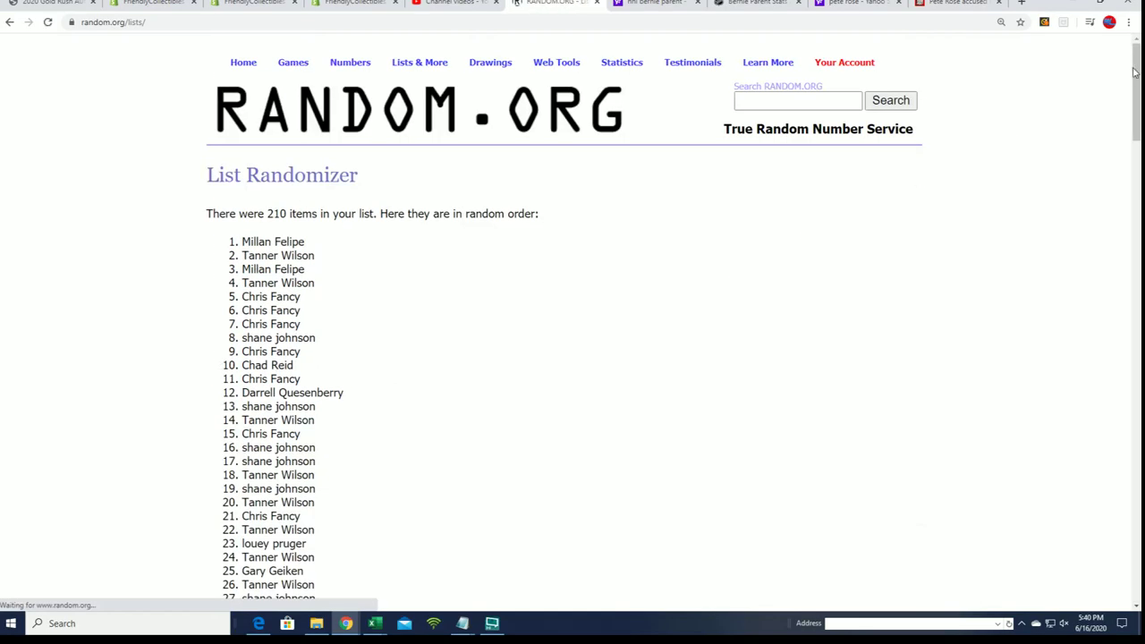
pyautogui.moveTo(1135, 63); pyautogui.dragTo(1112, 534)
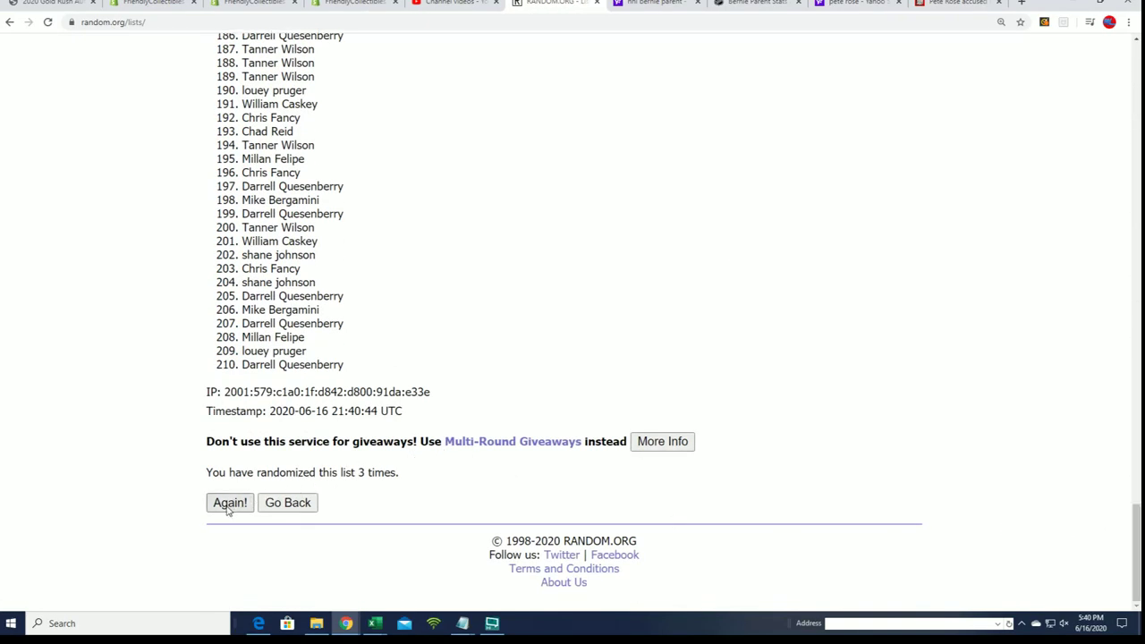
pyautogui.moveTo(1134, 68); pyautogui.dragTo(1135, 555)
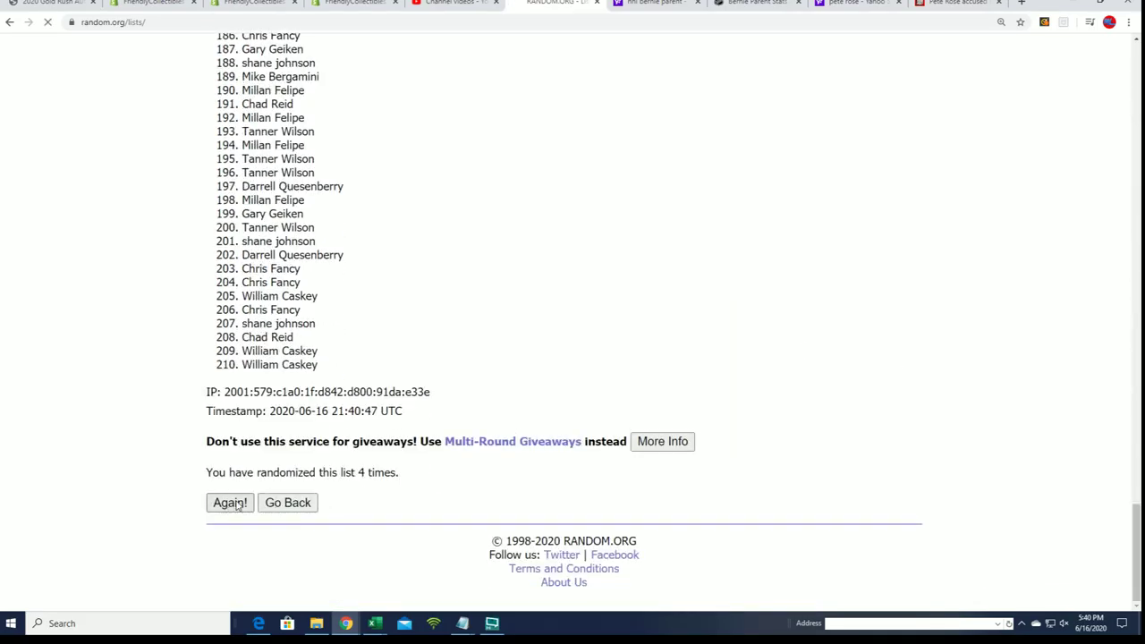
pyautogui.moveTo(1135, 82); pyautogui.dragTo(1134, 547)
pyautogui.click(233, 503)
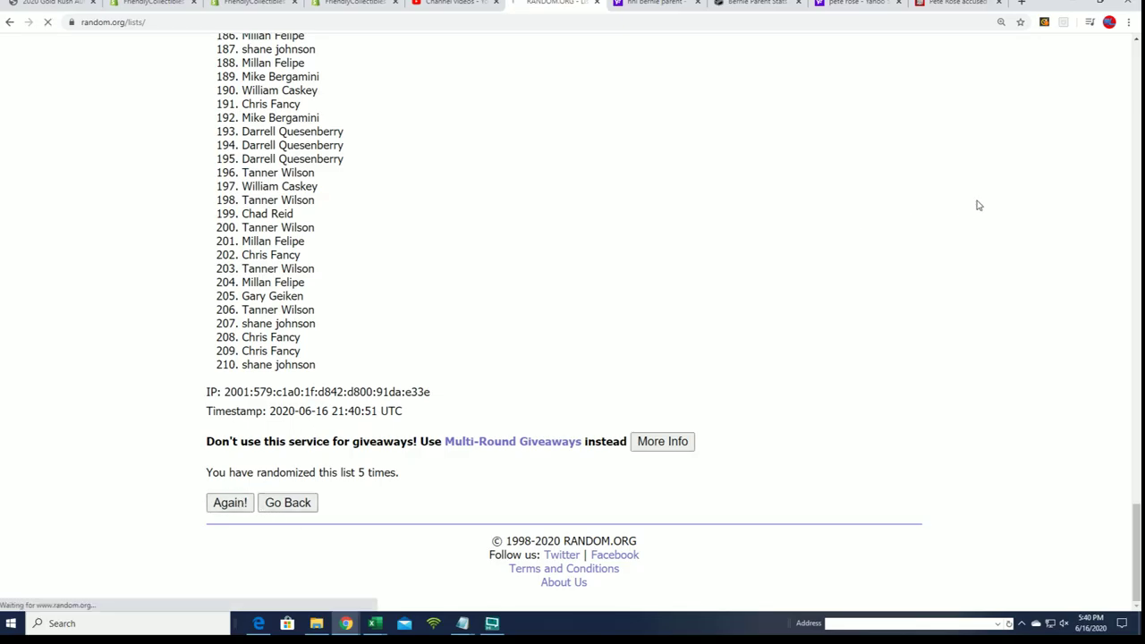
pyautogui.moveTo(1135, 72); pyautogui.dragTo(1135, 531)
pyautogui.click(216, 506)
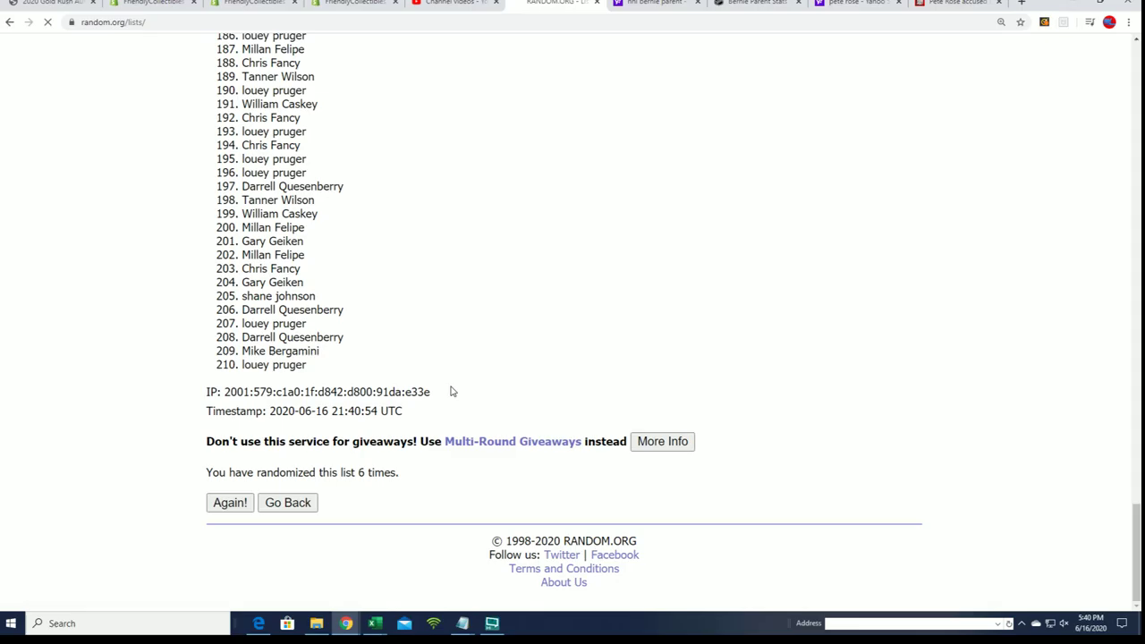
# - Copy the complete randomized owner list, from item 1 through item 210
pyautogui.scroll(-1, 475, 266)
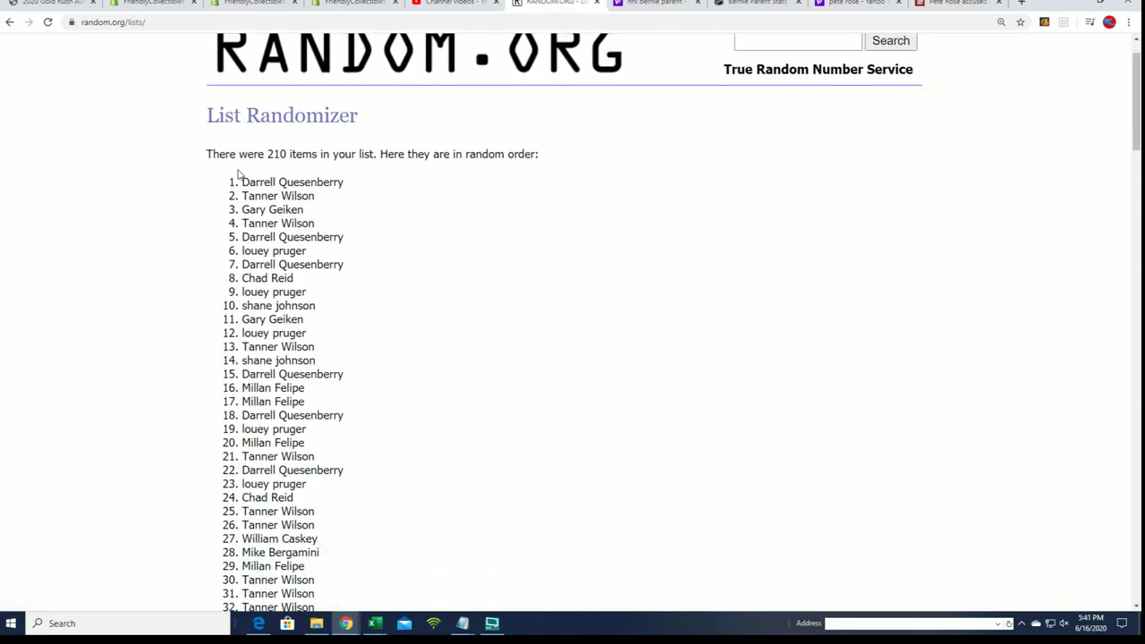
pyautogui.moveTo(238, 174); pyautogui.dragTo(340, 404)
pyautogui.rightClick(312, 404)
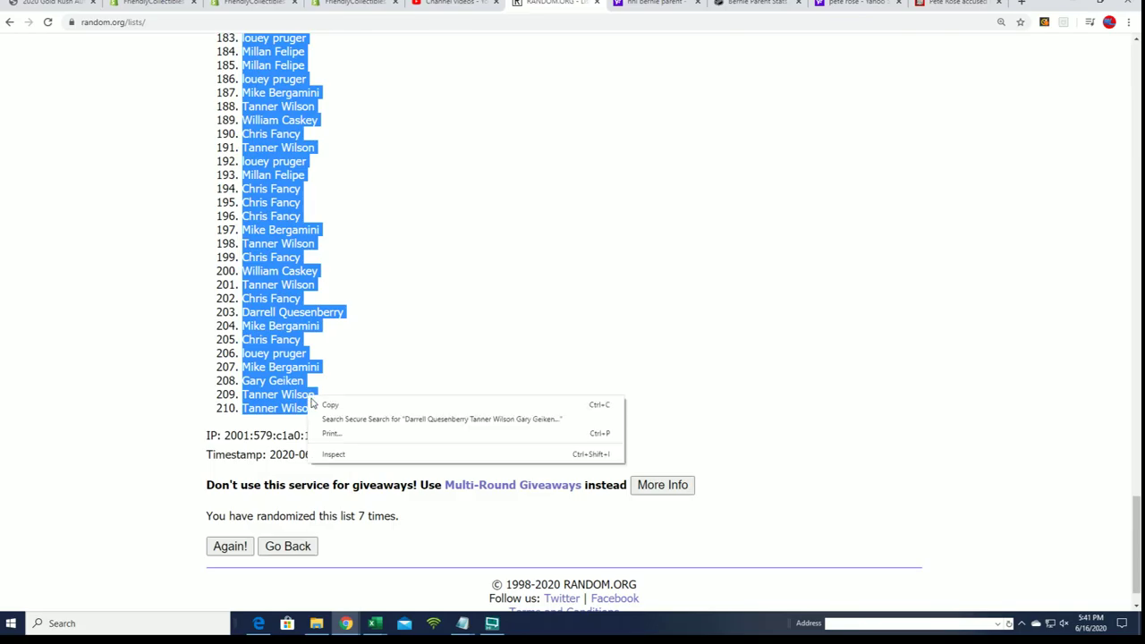
pyautogui.click(328, 408)
pyautogui.moveTo(1137, 541); pyautogui.dragTo(1137, 88)
# - Switch to the Excel workbook and use Paste Special to put the names under OWNER NAMES, starting at A2
pyautogui.hotkey('alt', 'Tab')
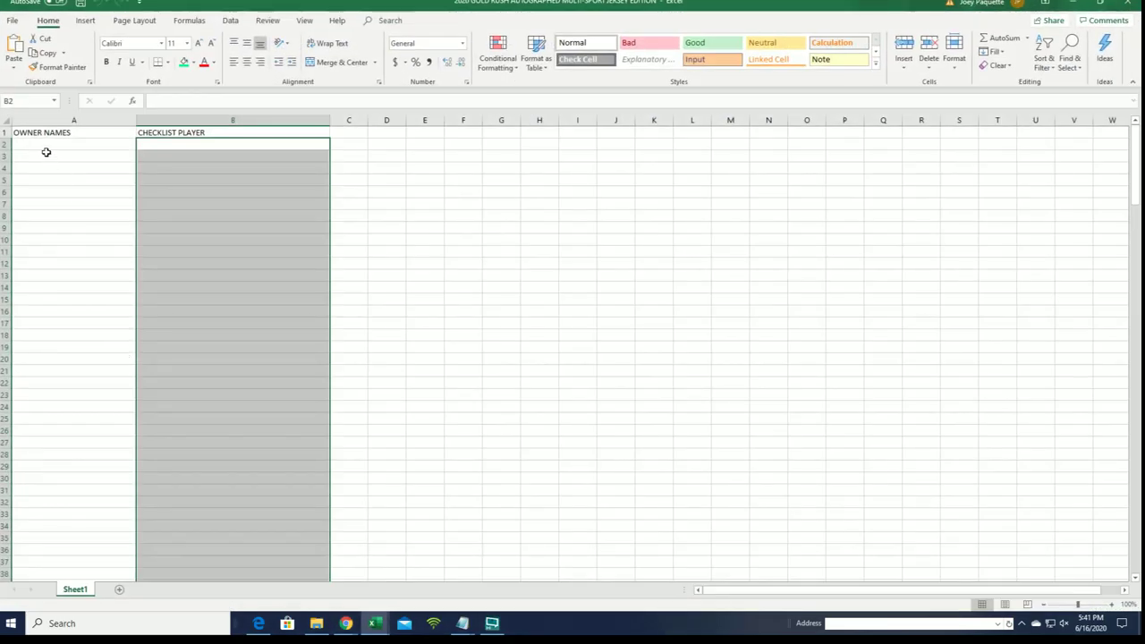
pyautogui.click(46, 152)
pyautogui.rightClick(40, 143)
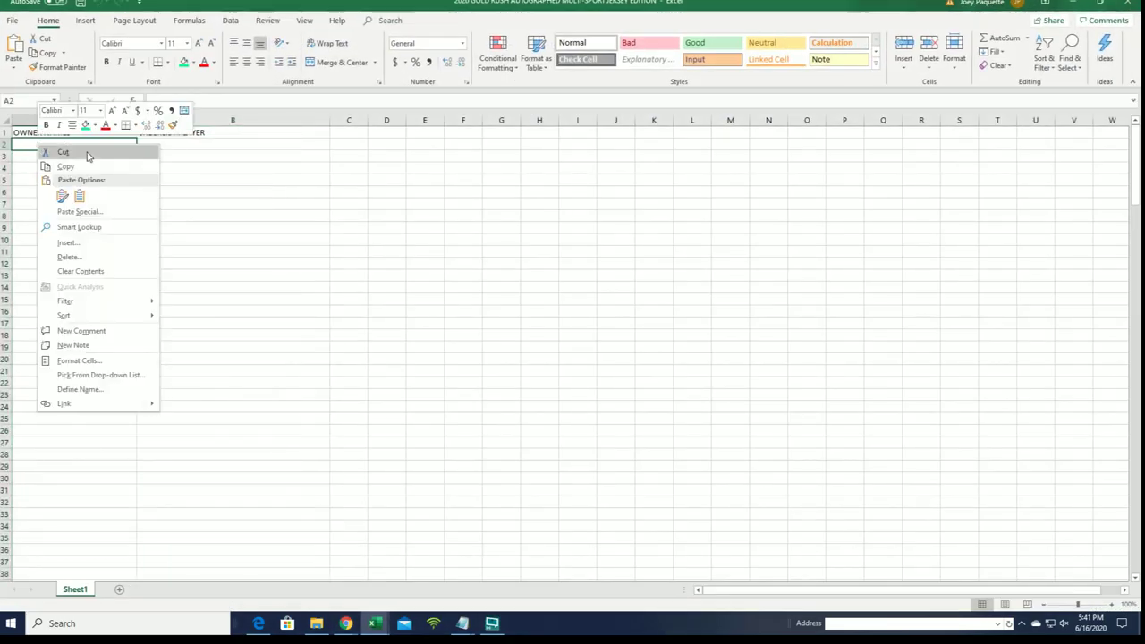
pyautogui.click(63, 209)
pyautogui.click(27, 143)
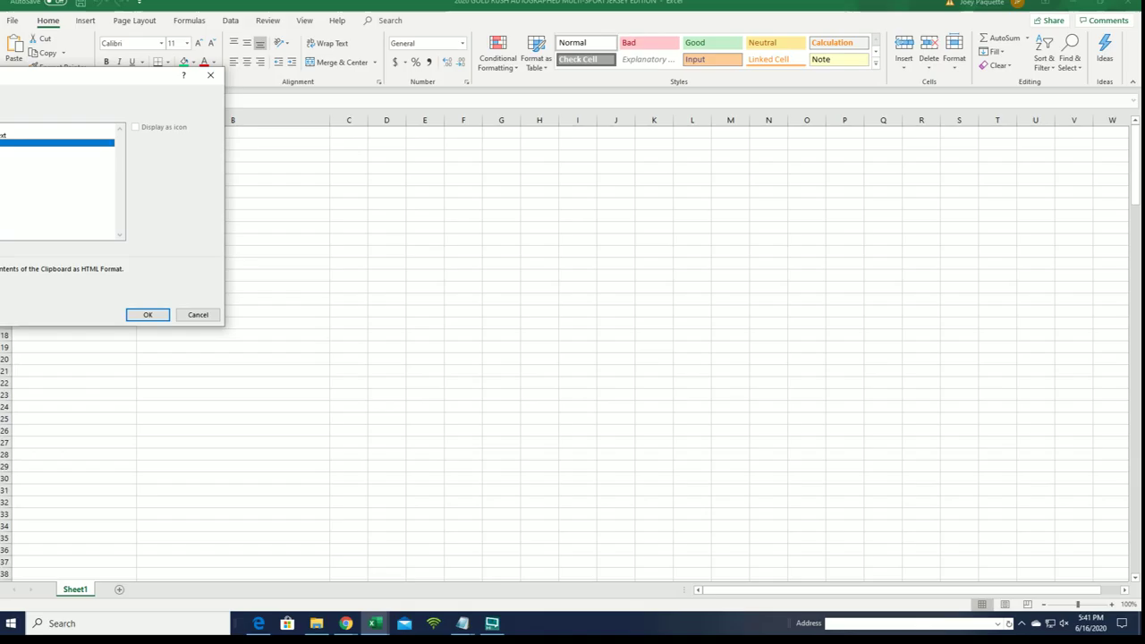
pyautogui.click(148, 315)
# - Narrow column A to fit the owner names and enlarge the sheet to 178%, with cell B2 selected
pyautogui.click(129, 120)
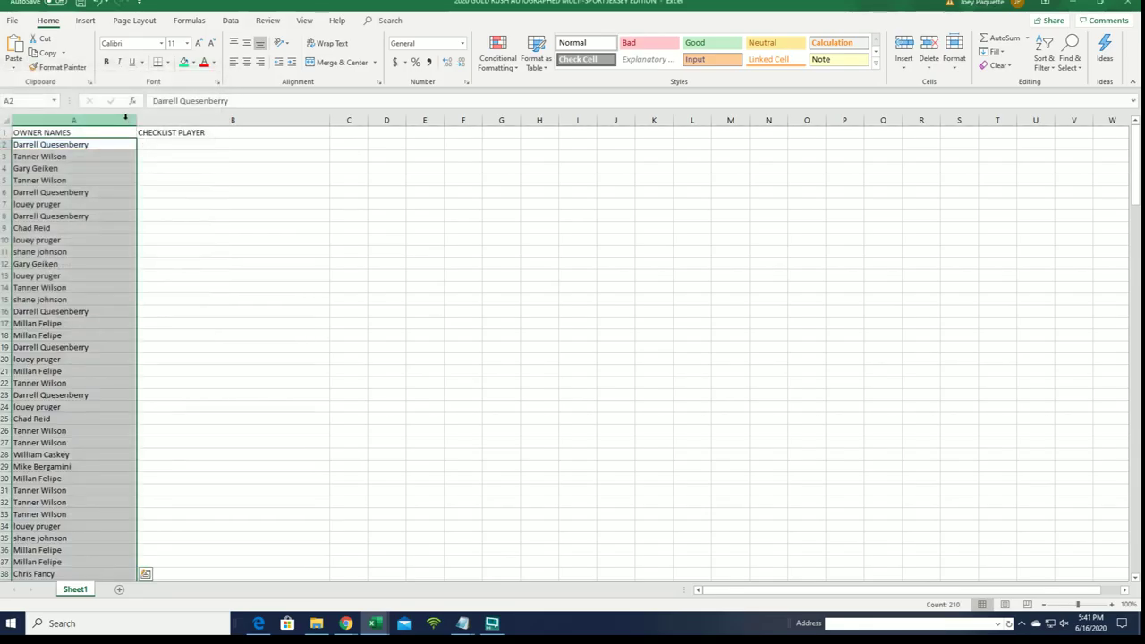
pyautogui.moveTo(133, 120); pyautogui.dragTo(107, 123)
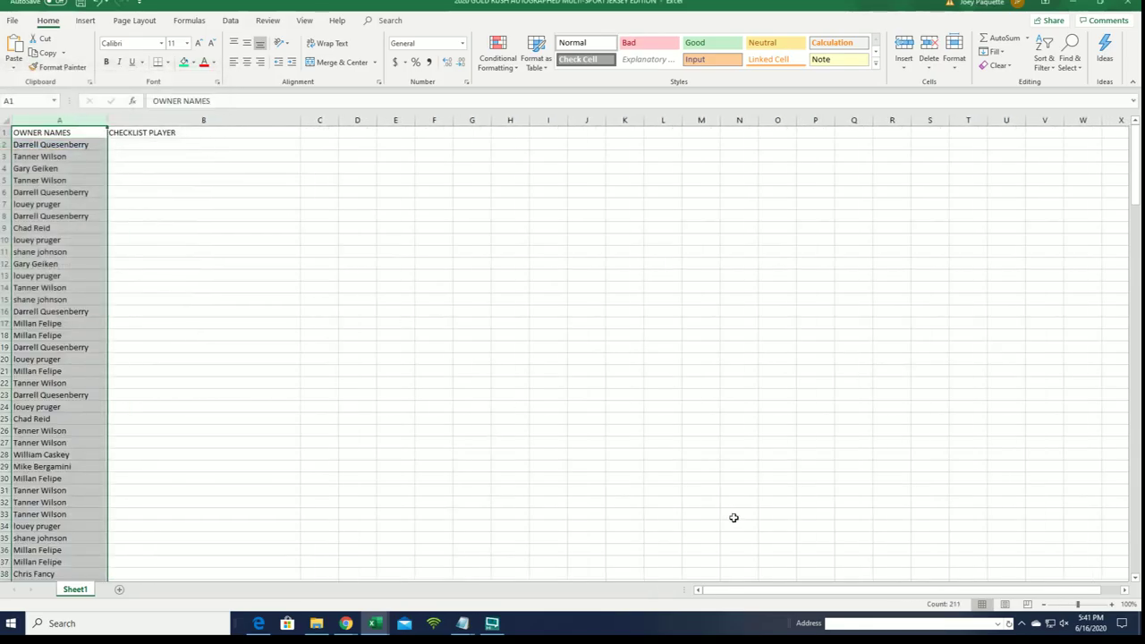
pyautogui.click(1085, 609)
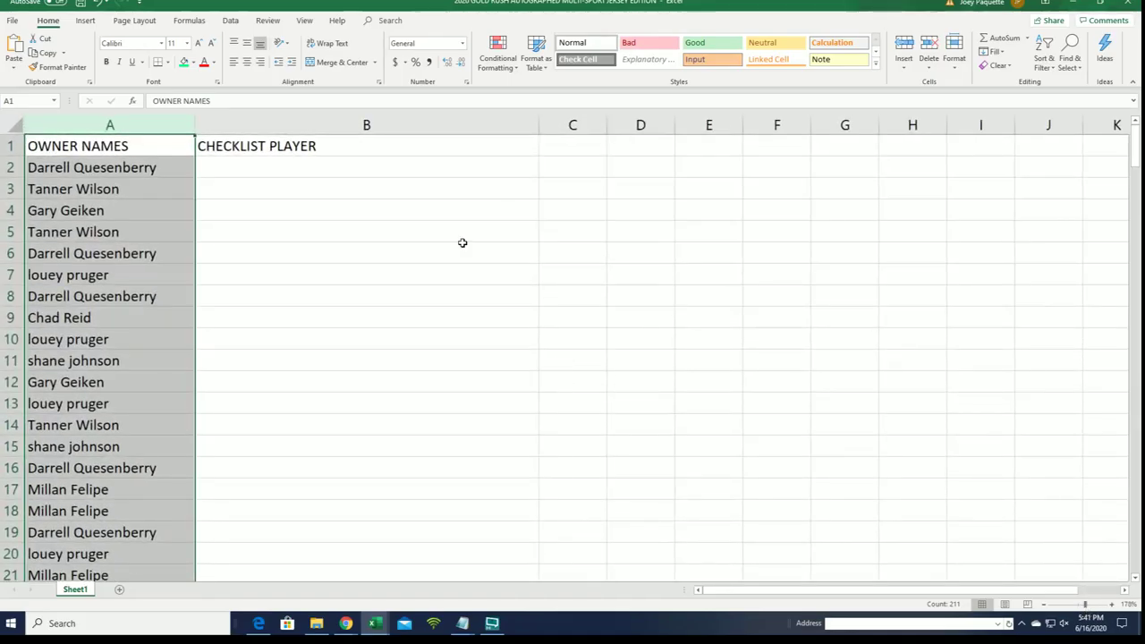
pyautogui.click(262, 174)
# - Return to RANDOM.ORG in the browser and open a blank List Randomizer form
pyautogui.click(1073, 3)
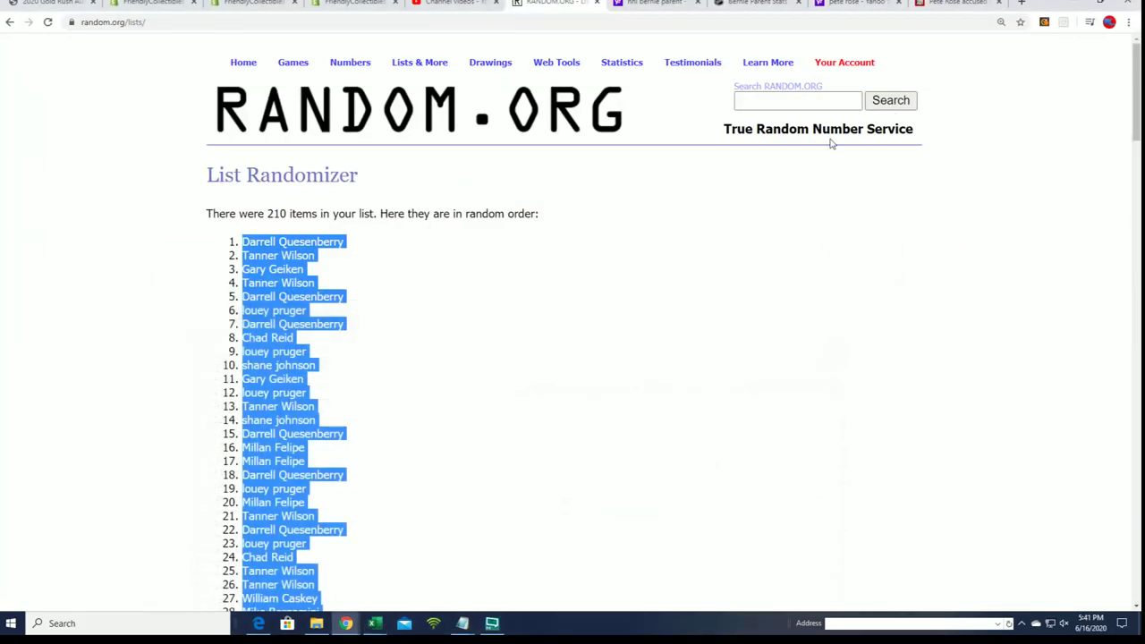
pyautogui.click(407, 83)
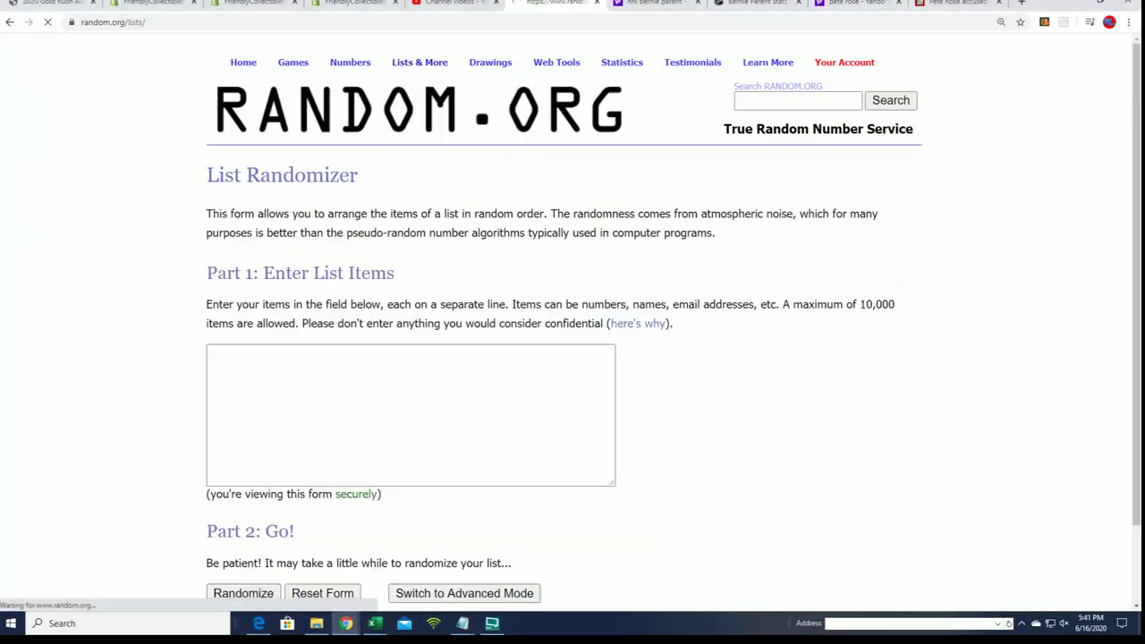
pyautogui.hotkey('alt', 'Tab')
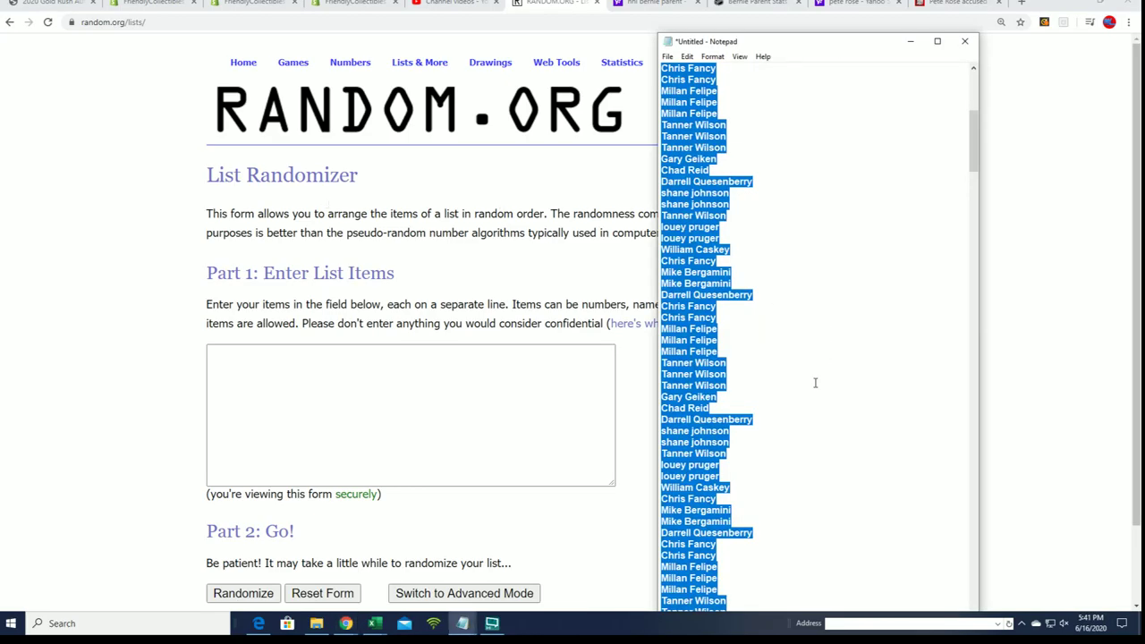
pyautogui.hotkey('alt', 'Tab')
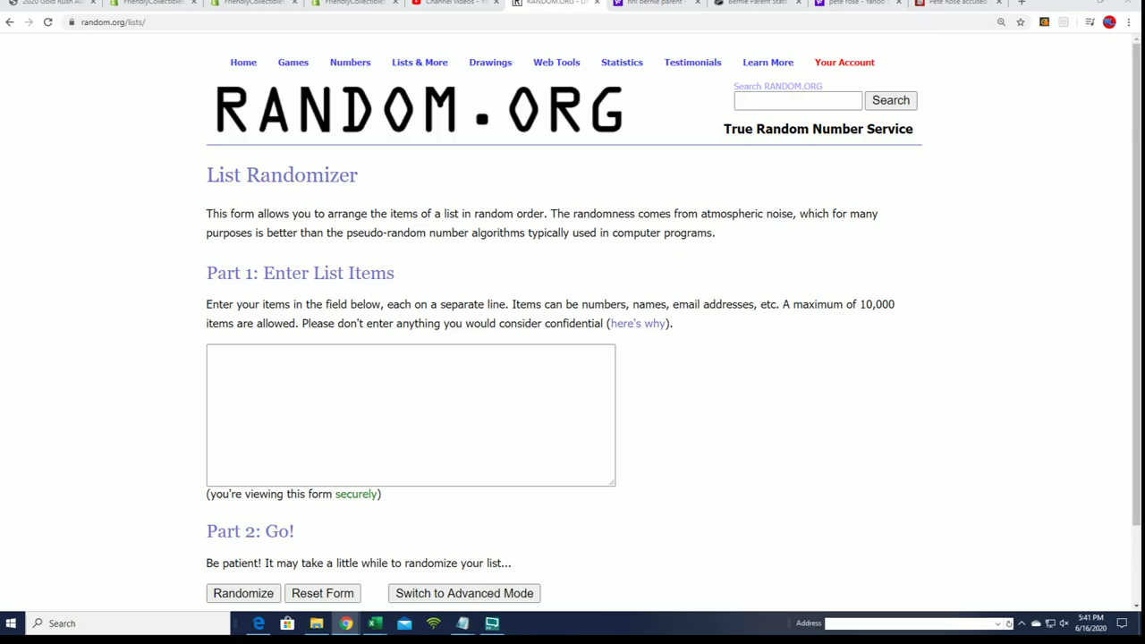
# - Switch to Notepad and copy the whole checklist, from 1980 Miracle/Quarterbacks Of through Zion Williamson
pyautogui.hotkey('alt', 'Tab')
pyautogui.moveTo(810, 38); pyautogui.dragTo(810, 0)
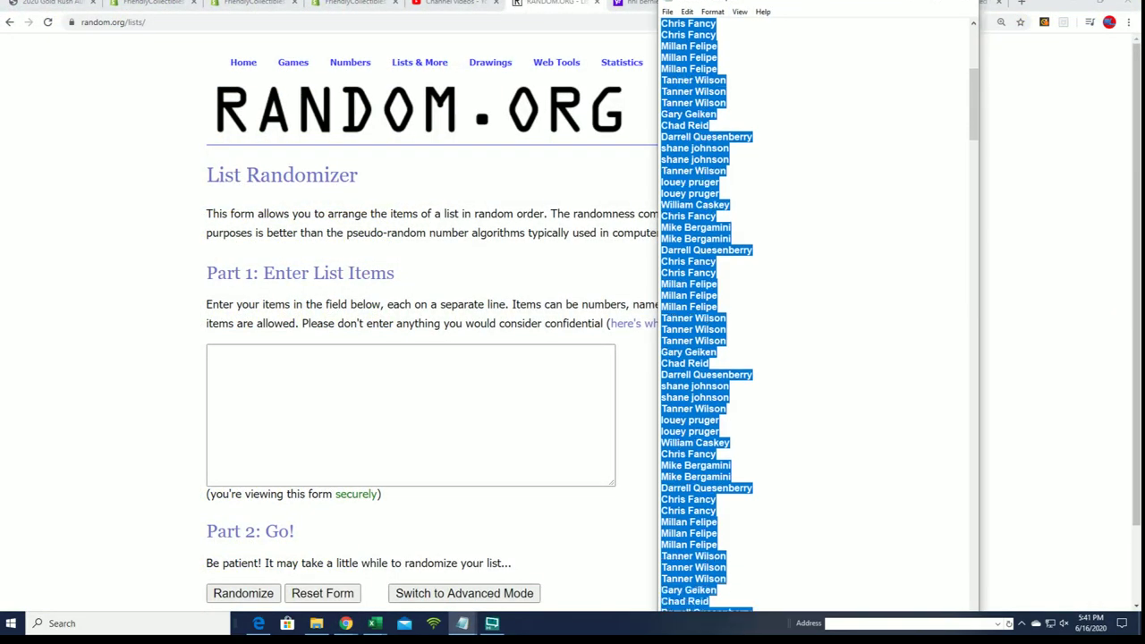
pyautogui.moveTo(975, 103); pyautogui.dragTo(1009, 325)
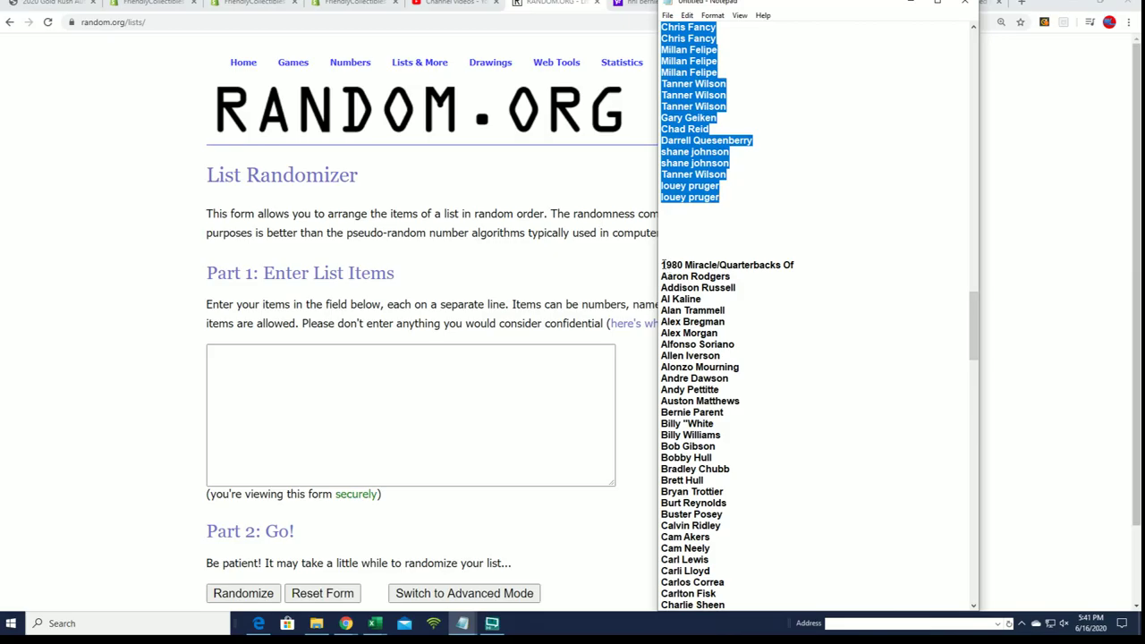
pyautogui.moveTo(662, 265); pyautogui.dragTo(740, 560)
pyautogui.rightClick(726, 555)
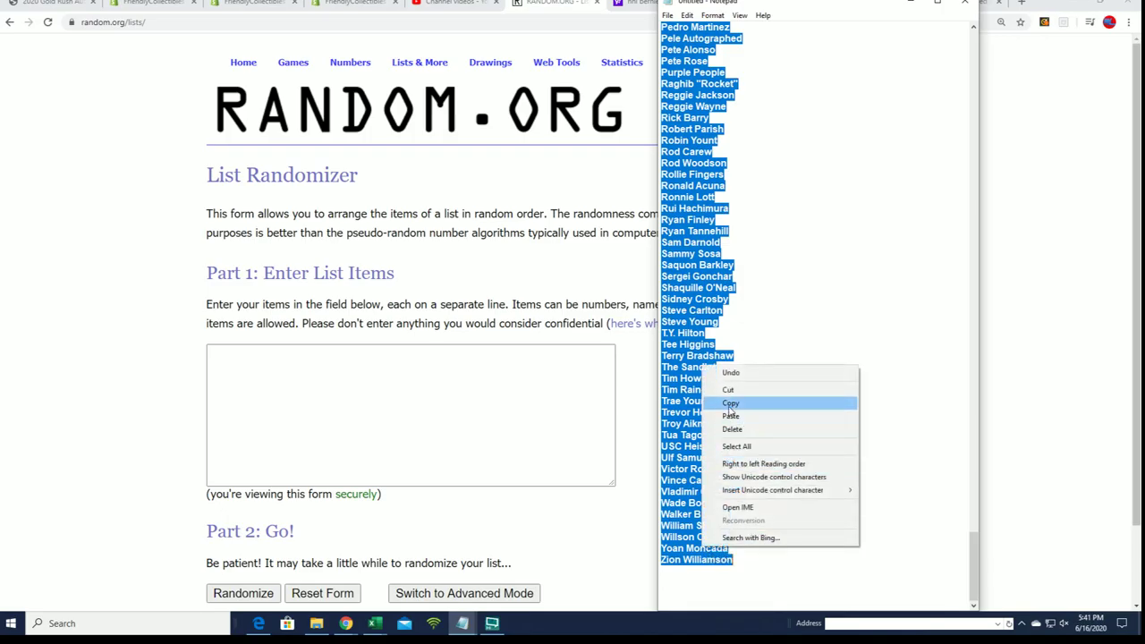
pyautogui.click(731, 405)
# - Paste the checklist players into the List Randomizer's item field and randomize them
pyautogui.rightClick(226, 355)
pyautogui.click(248, 447)
pyautogui.scroll(-1, 663, 474)
pyautogui.click(244, 503)
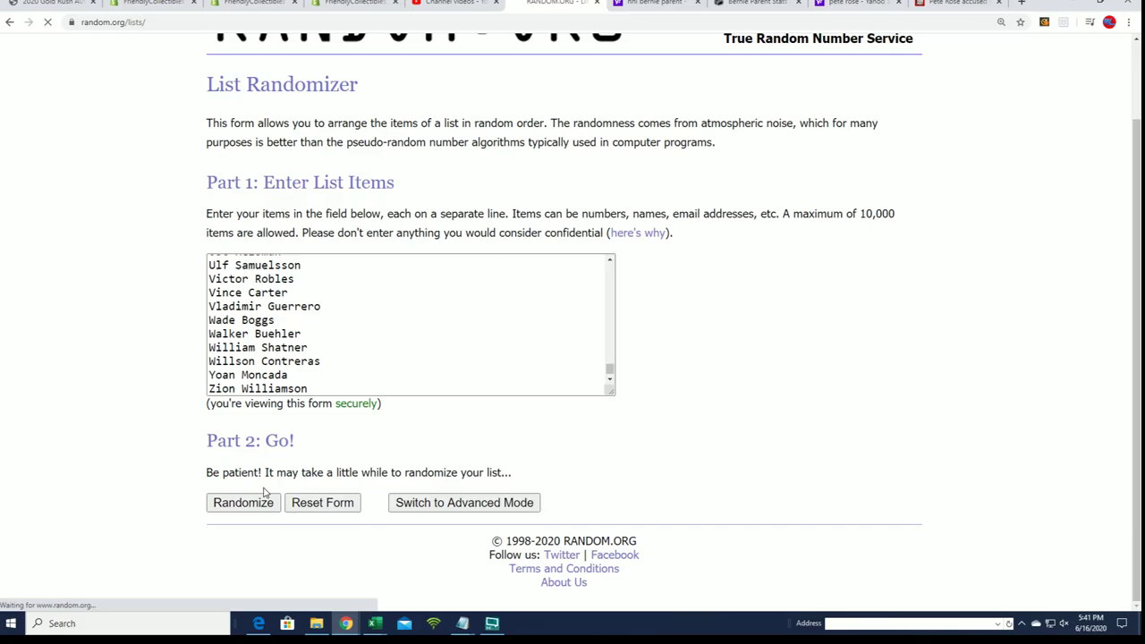
# - Randomize the checklist players six more times, bringing the list to seven randomizations in total
pyautogui.scroll(-4, 1086, 150)
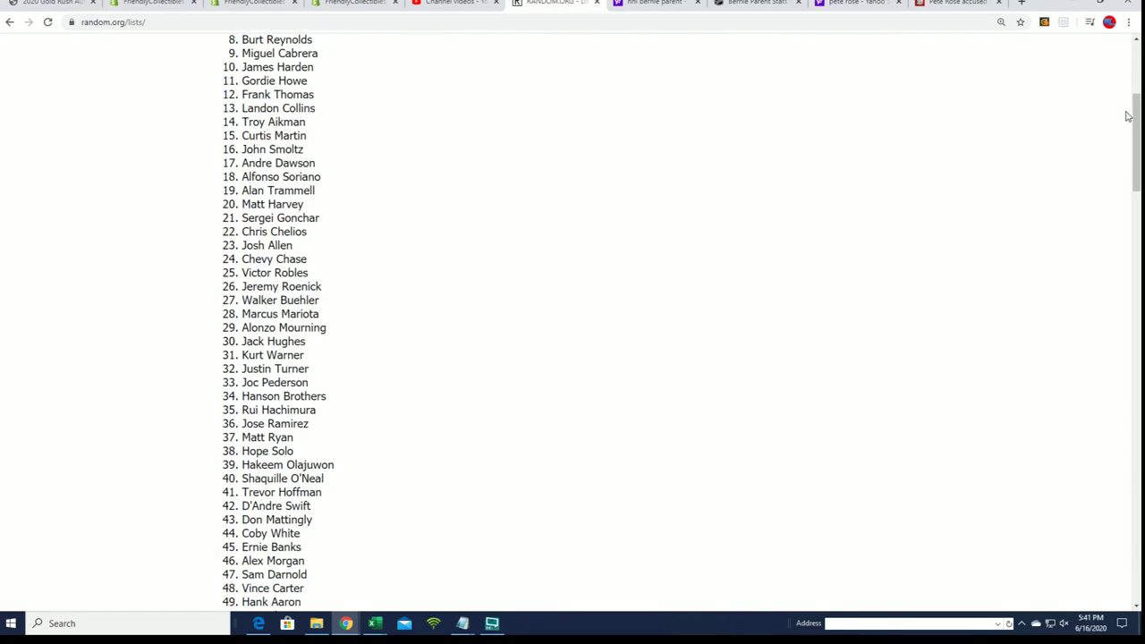
pyautogui.moveTo(1135, 117); pyautogui.dragTo(1134, 528)
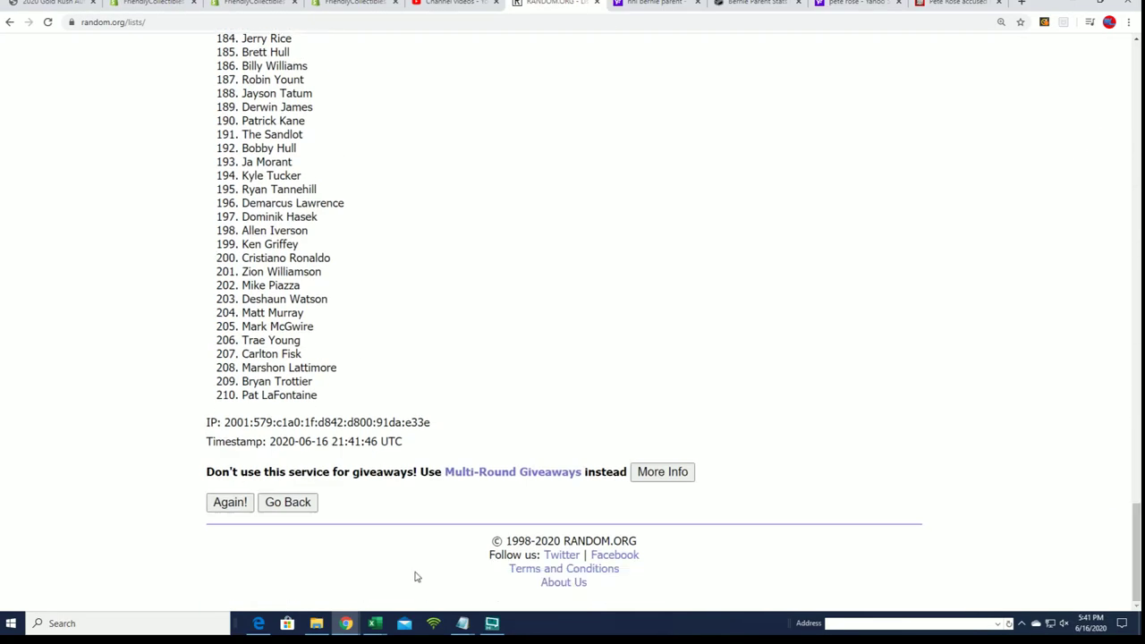
pyautogui.click(230, 502)
pyautogui.moveTo(1138, 72); pyautogui.dragTo(1136, 555)
pyautogui.click(228, 503)
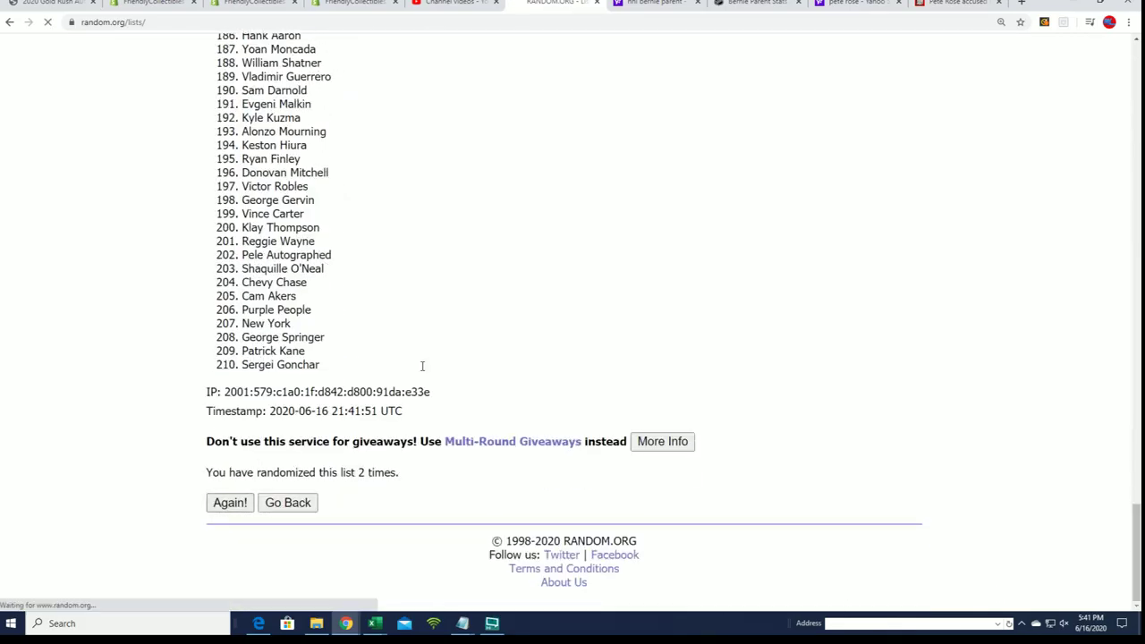
pyautogui.moveTo(1136, 76); pyautogui.dragTo(1128, 566)
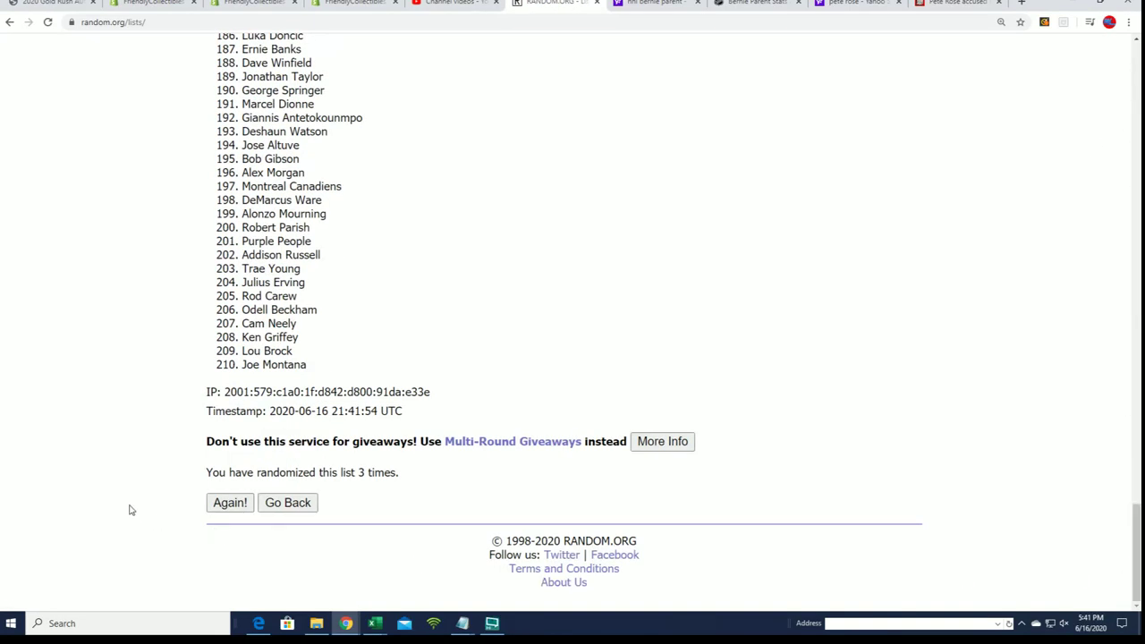
pyautogui.click(225, 504)
pyautogui.moveTo(1135, 72); pyautogui.dragTo(1137, 590)
pyautogui.click(223, 504)
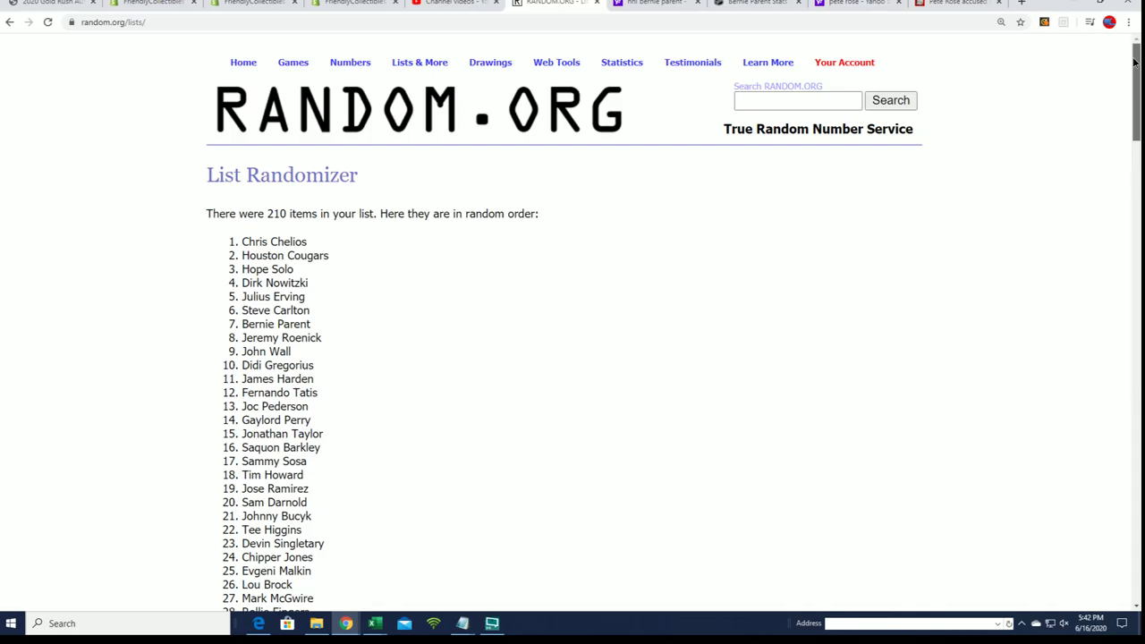
pyautogui.moveTo(1134, 61); pyautogui.dragTo(1136, 577)
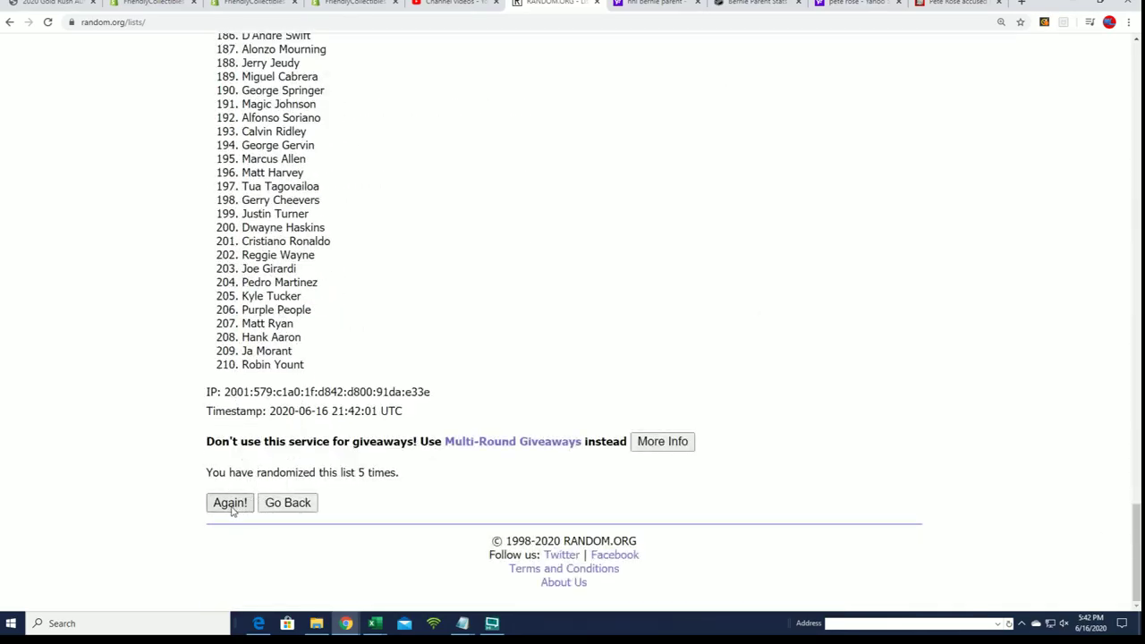
pyautogui.click(230, 505)
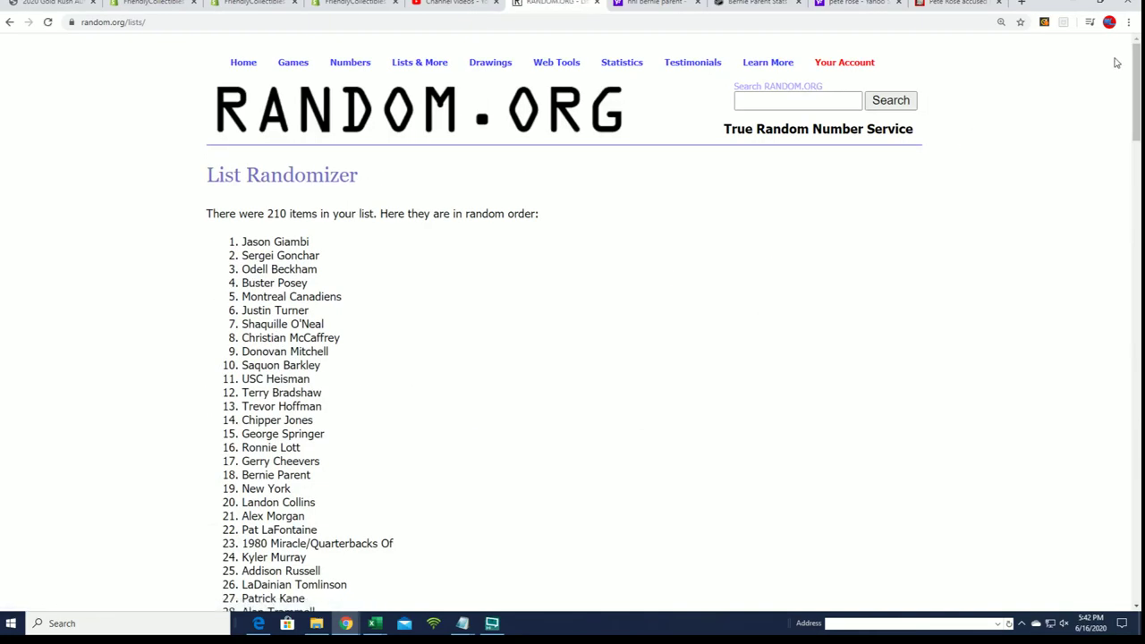
pyautogui.moveTo(1133, 58); pyautogui.dragTo(1137, 573)
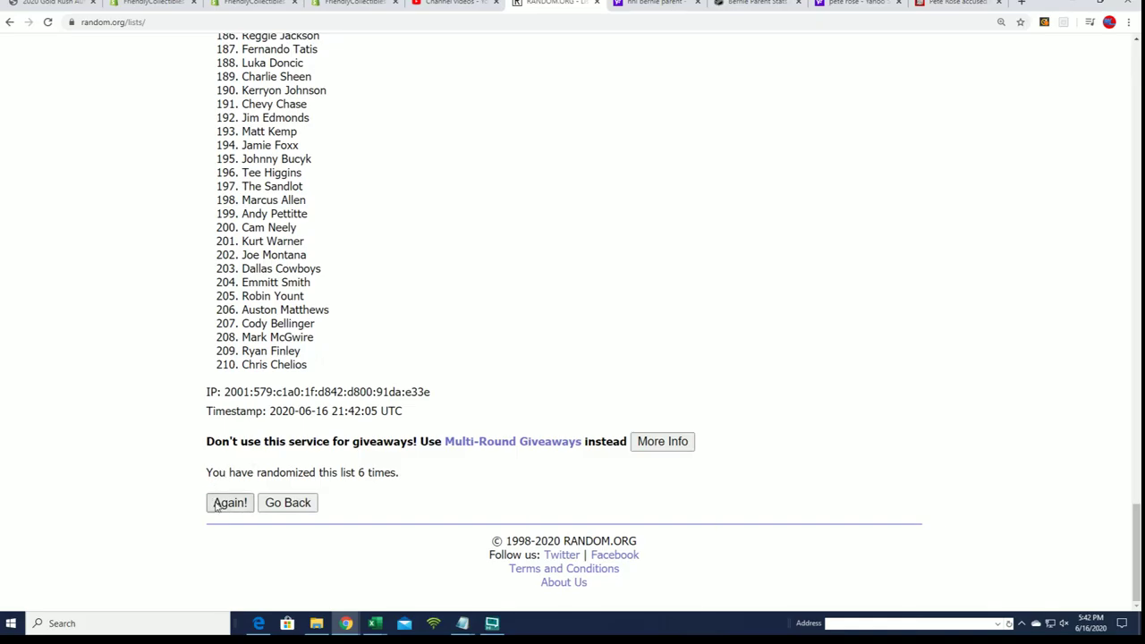
pyautogui.click(219, 505)
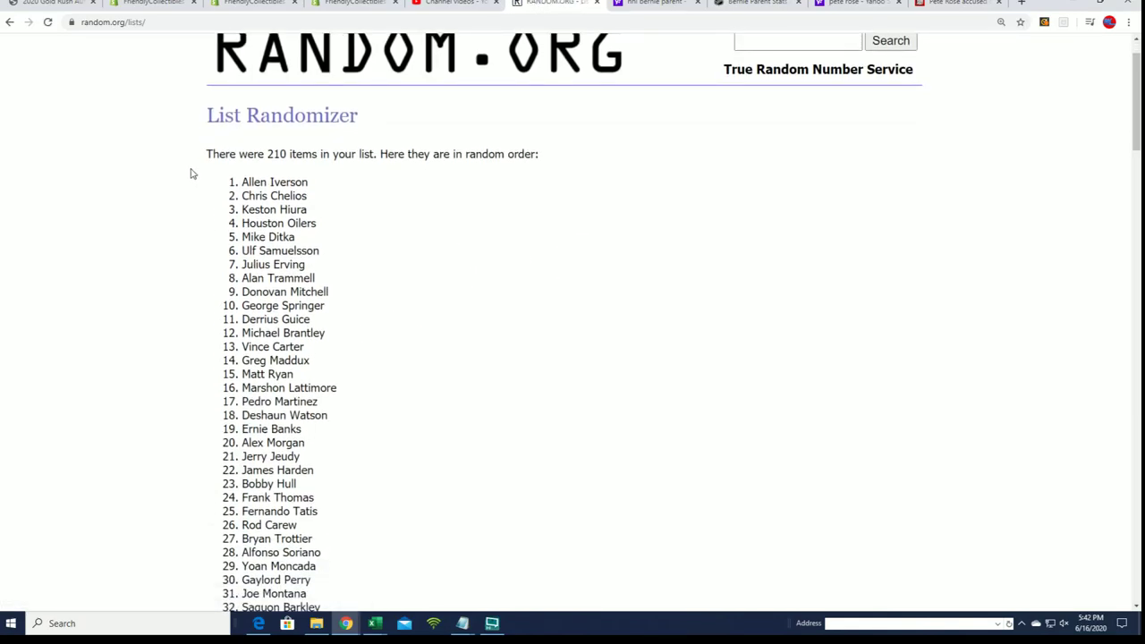
# - Copy the whole shuffled player list from Allen Iverson at number 1 through Andre Dawson at number 210
pyautogui.moveTo(237, 171); pyautogui.dragTo(315, 366)
pyautogui.rightClick(279, 311)
pyautogui.click(301, 312)
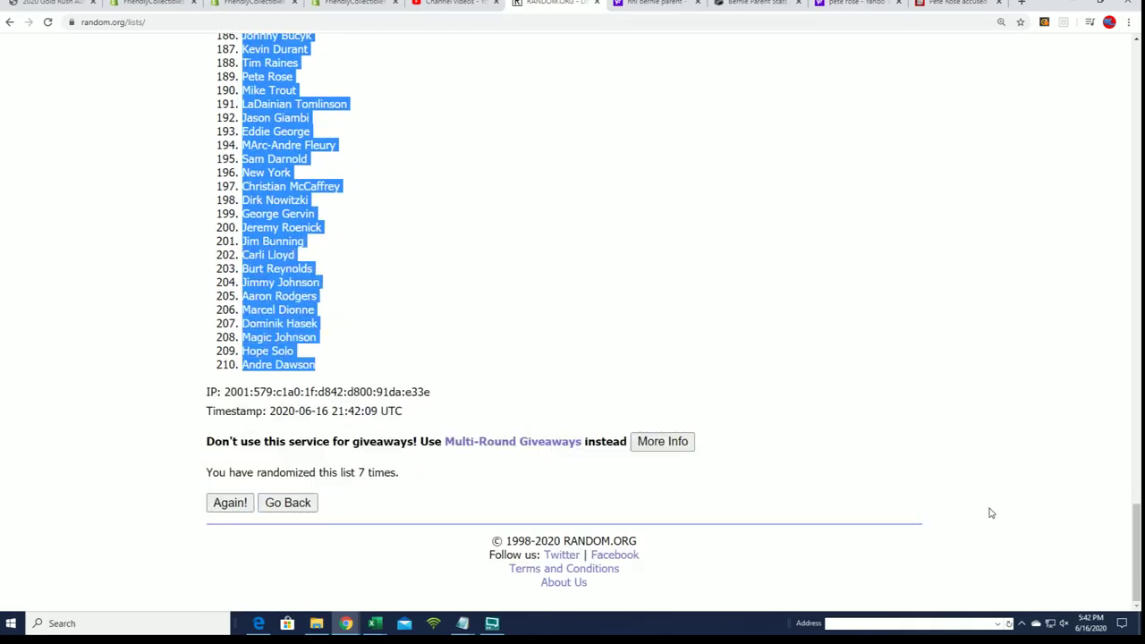
pyautogui.moveTo(1131, 553); pyautogui.dragTo(1092, 113)
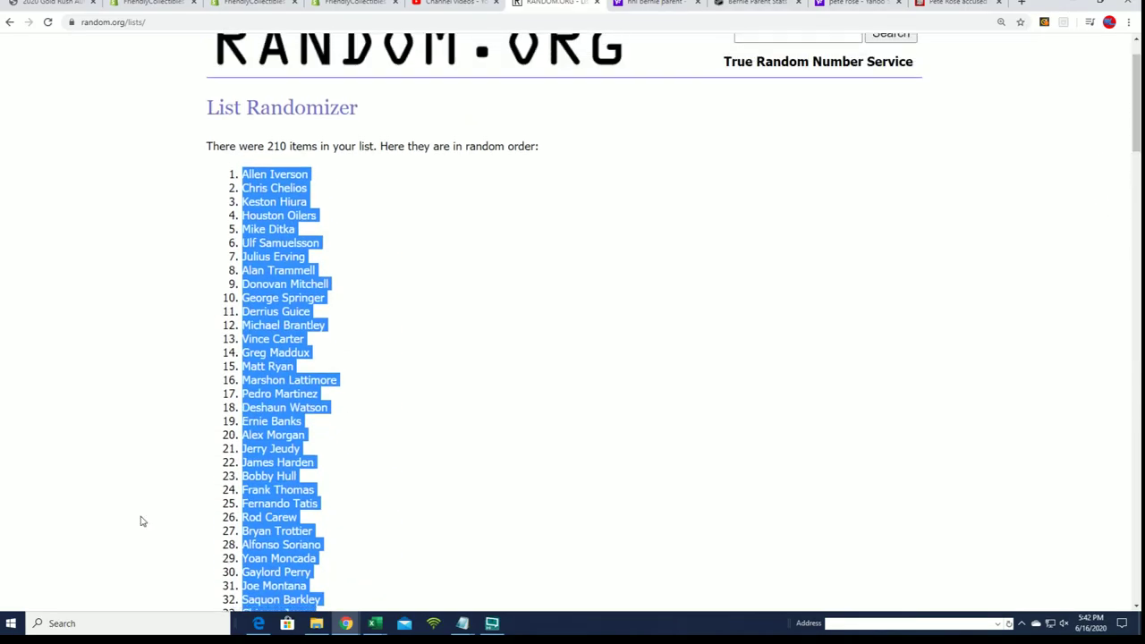
# - Switch to the Excel workbook and paste the shuffled players as unformatted text into the CHECKLIST PLAYER column, starting at B2
pyautogui.hotkey('alt', 'Tab')
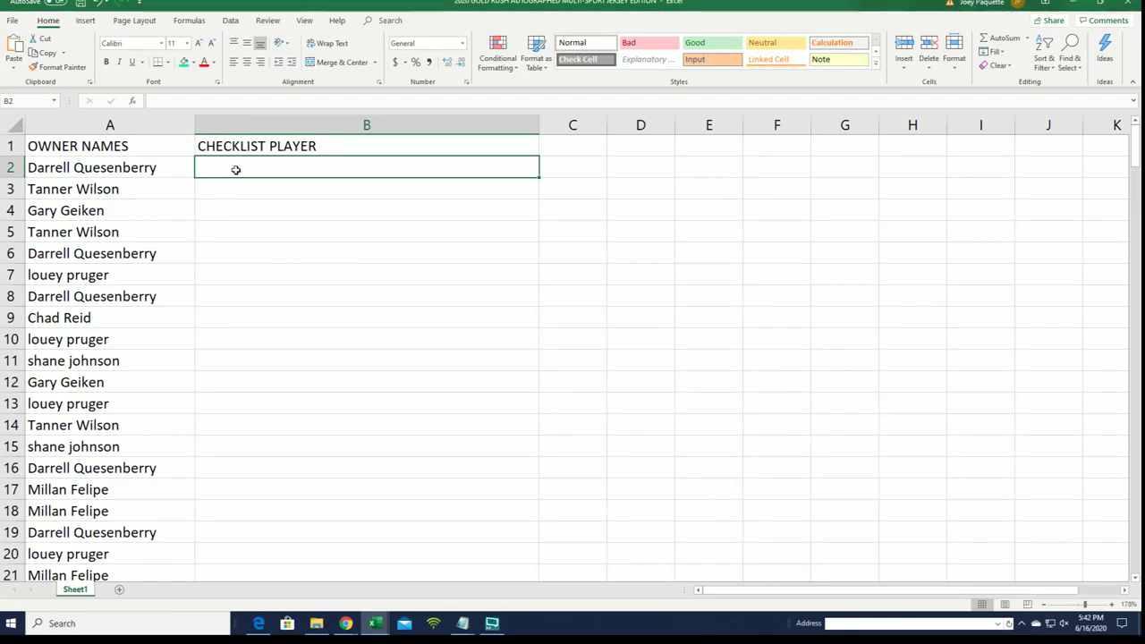
pyautogui.rightClick(231, 164)
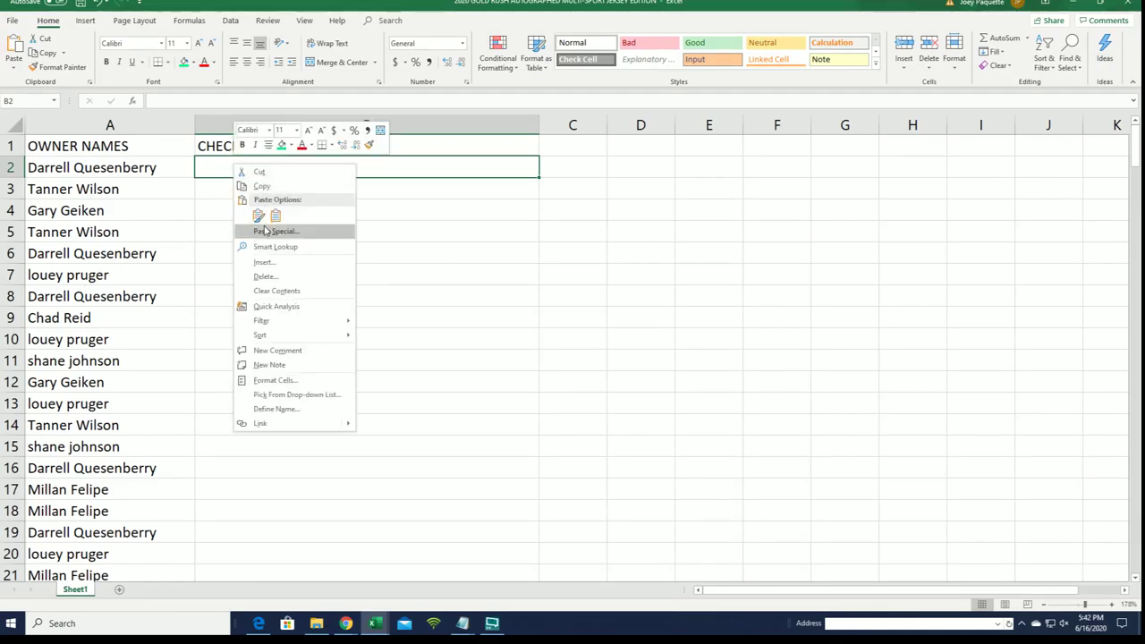
pyautogui.click(264, 231)
pyautogui.click(184, 167)
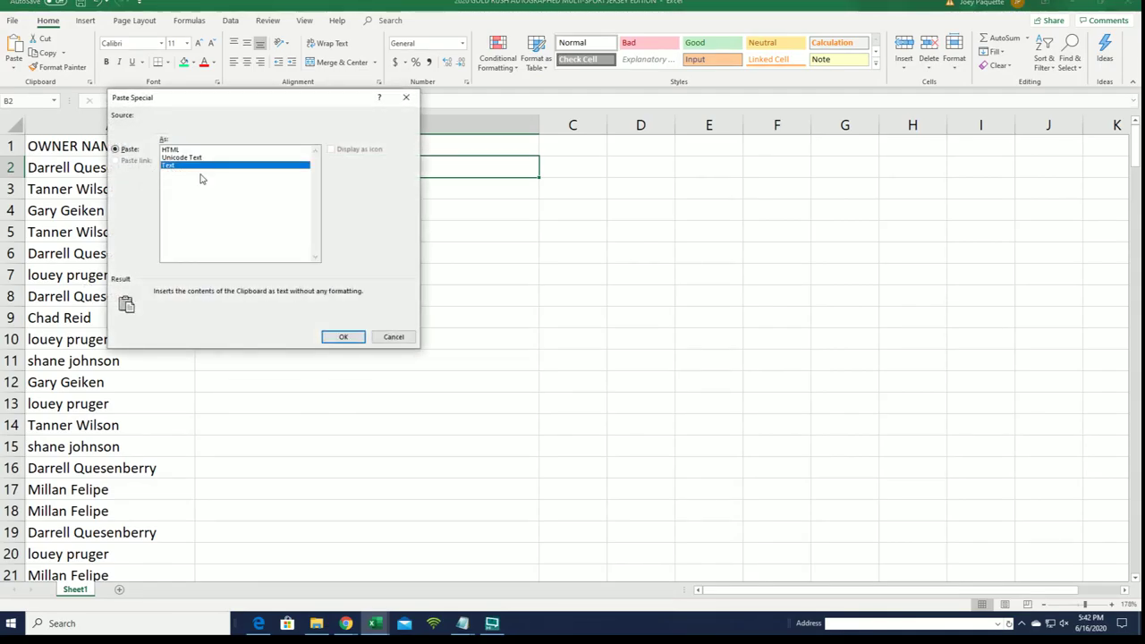
pyautogui.click(344, 338)
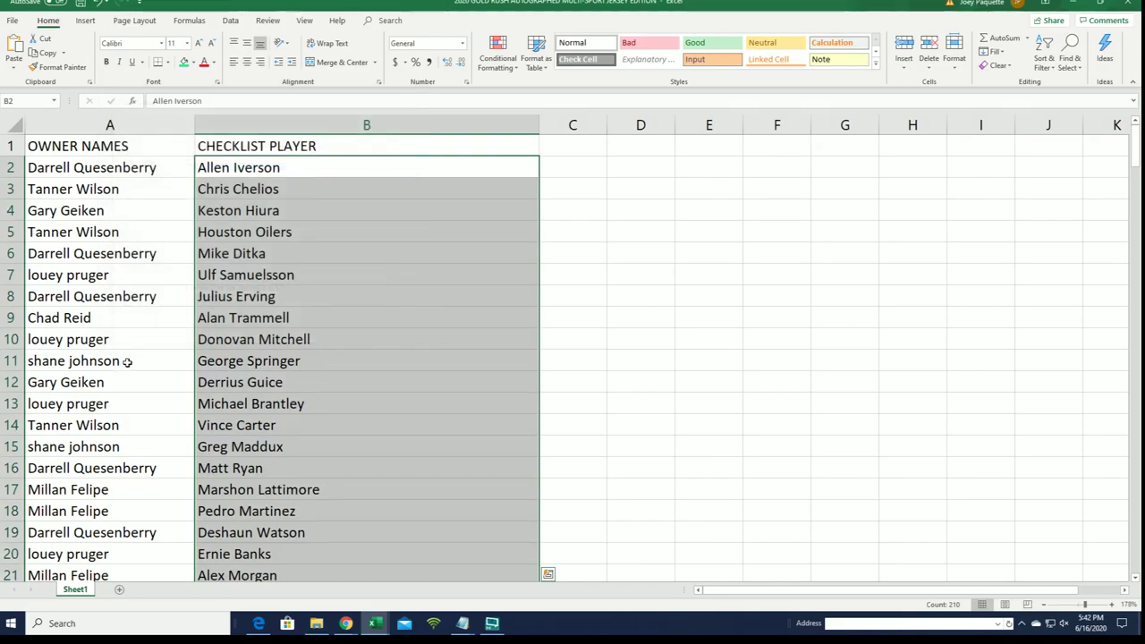
# - Review the owner and checklist player pairings in the first 45 or so rows
pyautogui.click(265, 341)
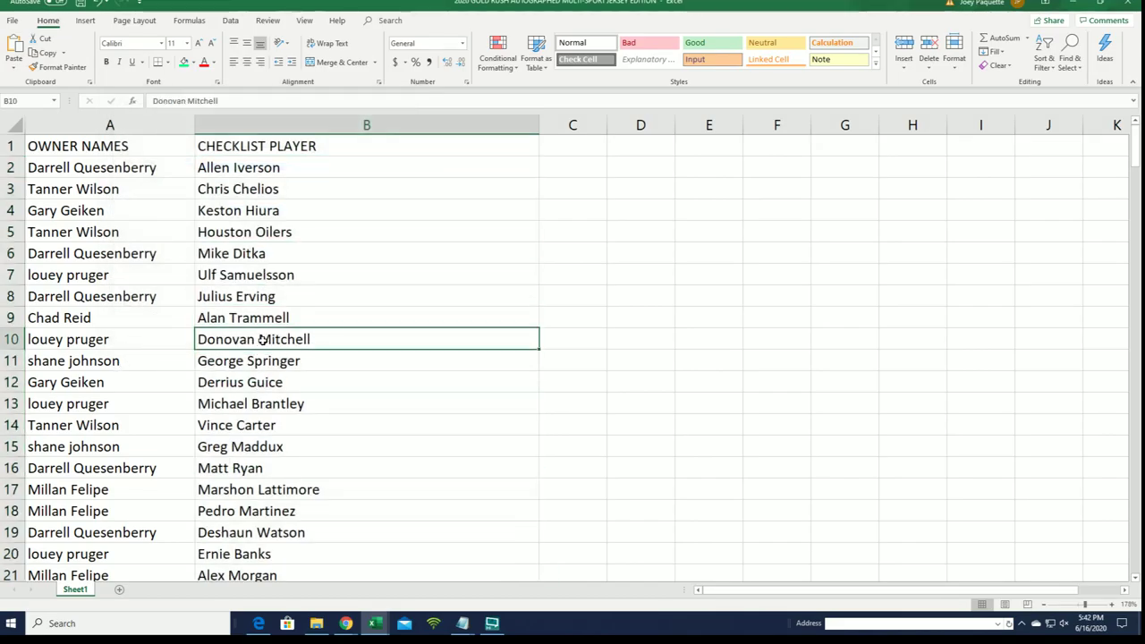
pyautogui.scroll(-1, 267, 508)
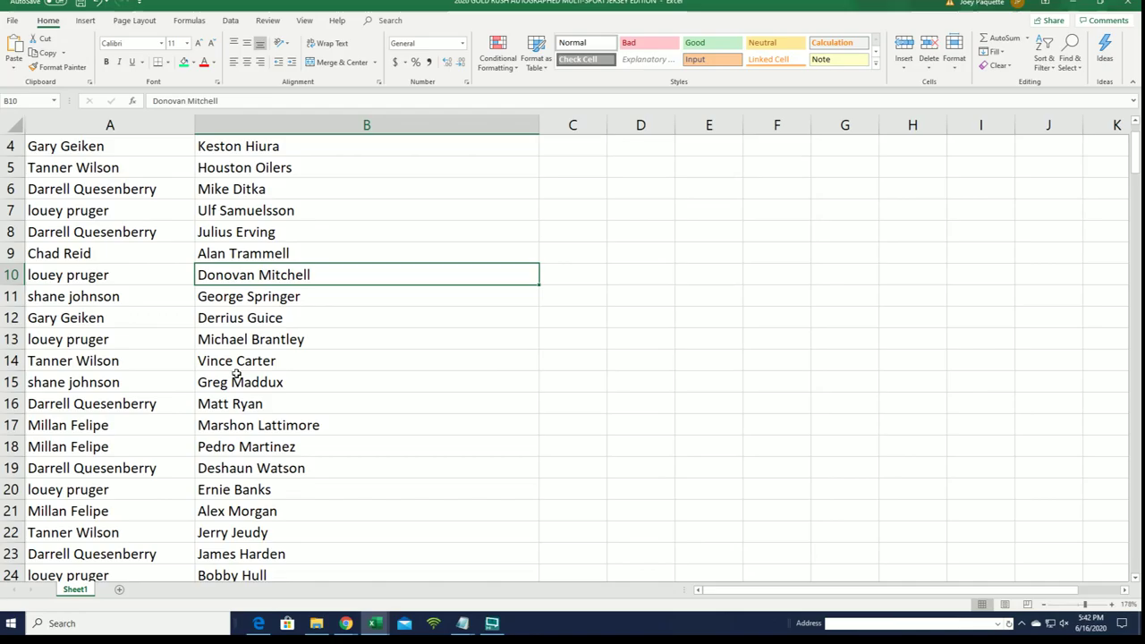
pyautogui.click(223, 382)
pyautogui.scroll(-1, 225, 481)
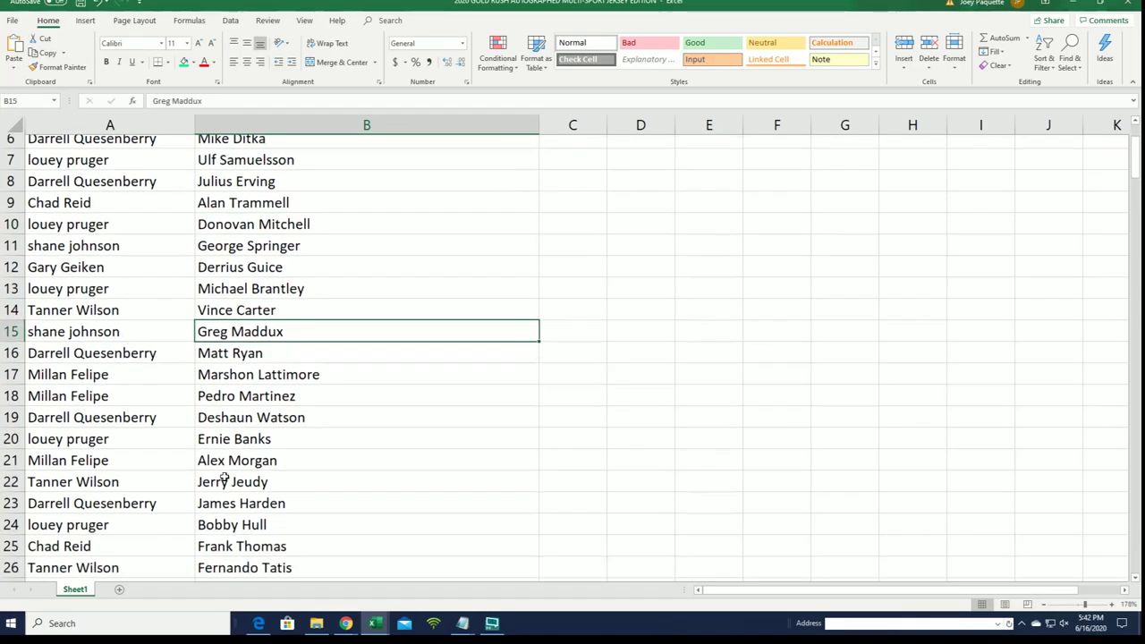
pyautogui.scroll(-1, 260, 428)
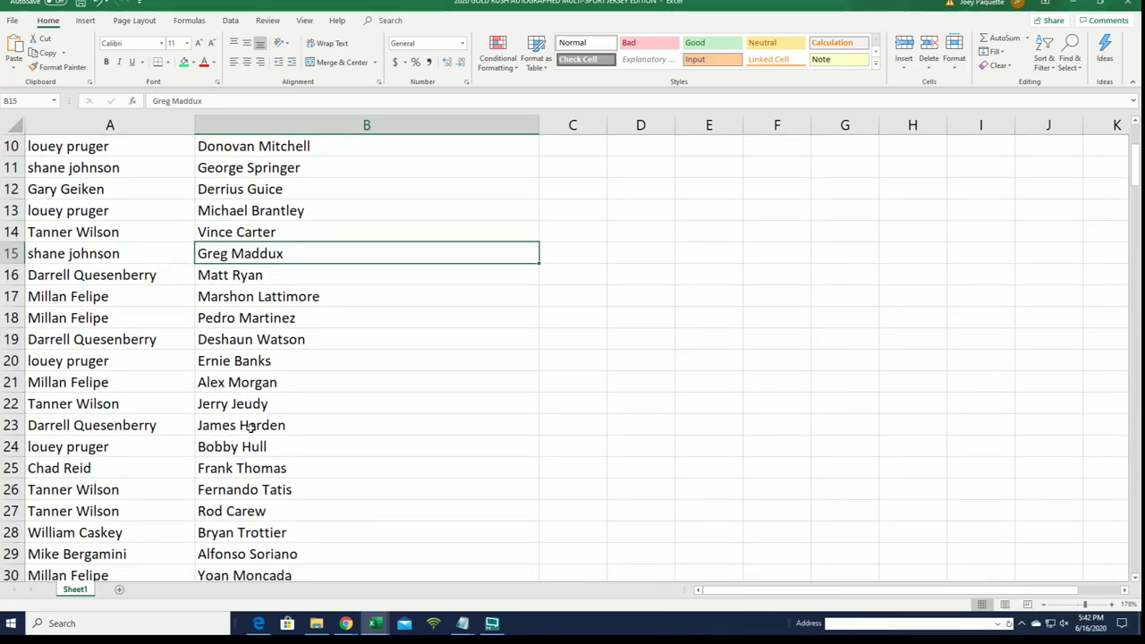
pyautogui.scroll(-2, 246, 439)
pyautogui.scroll(-1, 263, 421)
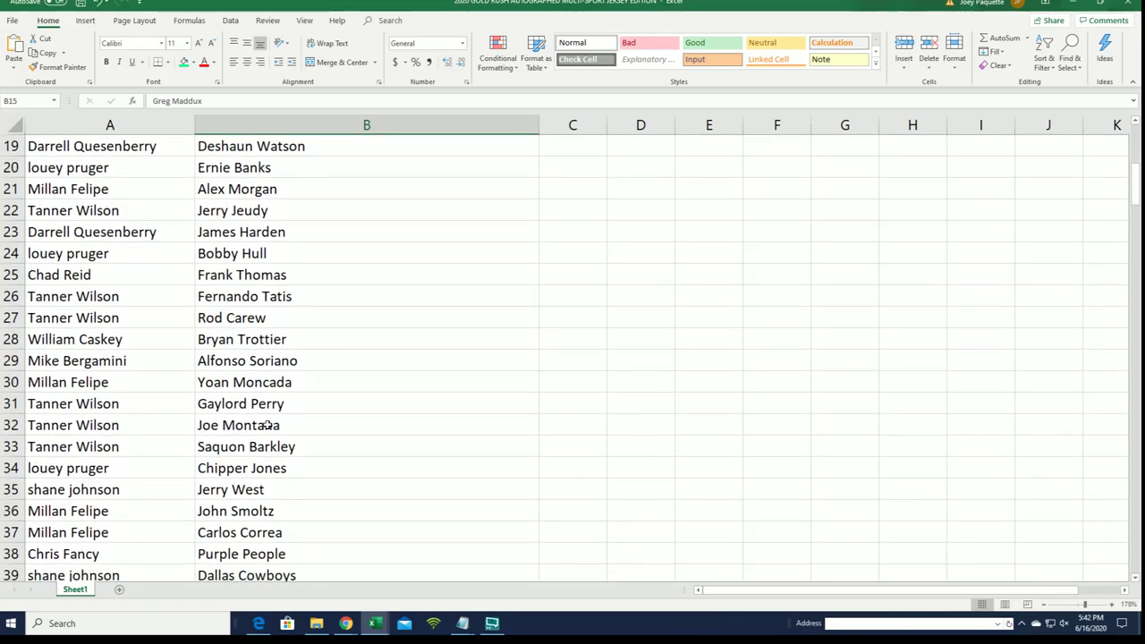
pyautogui.scroll(-2, 266, 426)
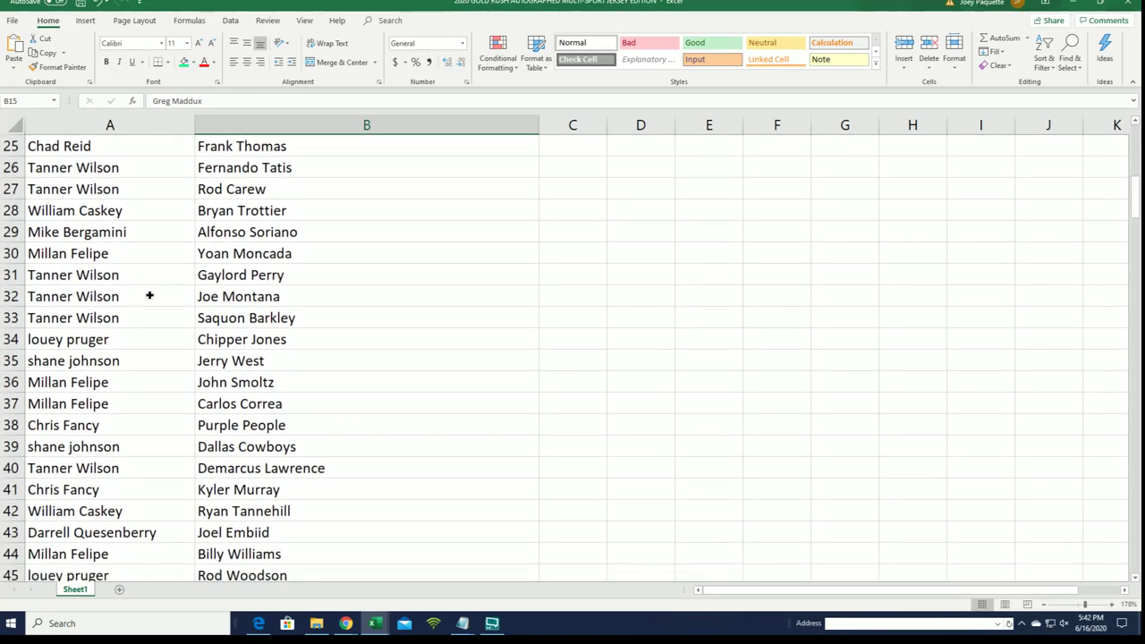
# - Narrow column A so it fits the owner names more closely
pyautogui.click(150, 295)
pyautogui.click(184, 125)
pyautogui.moveTo(194, 124); pyautogui.dragTo(165, 140)
# - Review the remaining owner and checklist player pairings down to the last filled row, 211
pyautogui.scroll(-2, 266, 394)
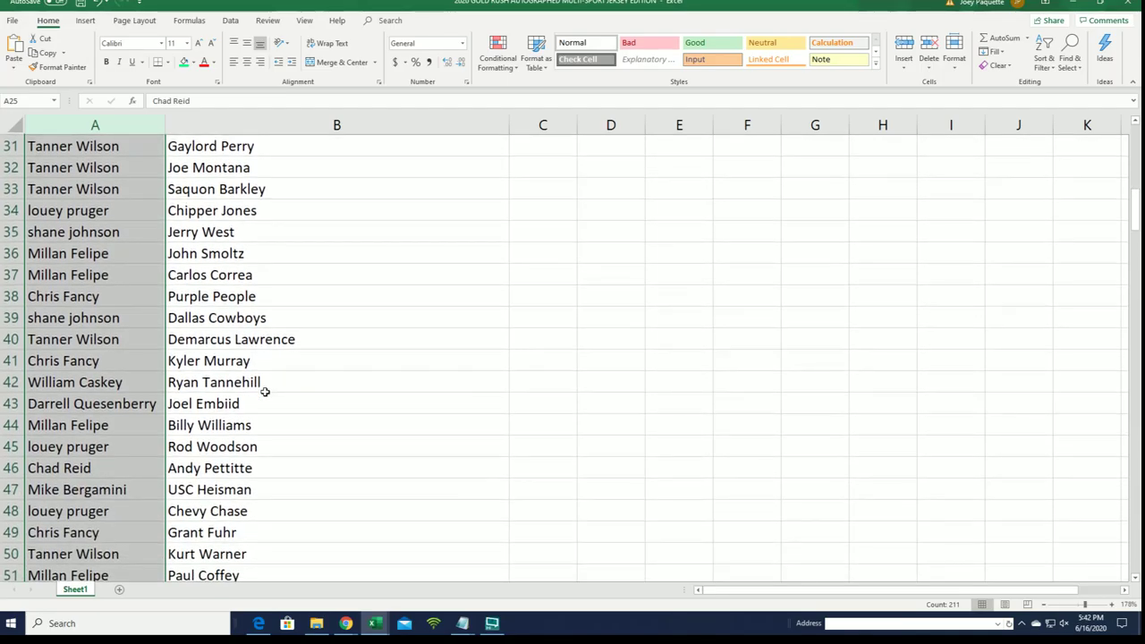
pyautogui.scroll(-3, 271, 387)
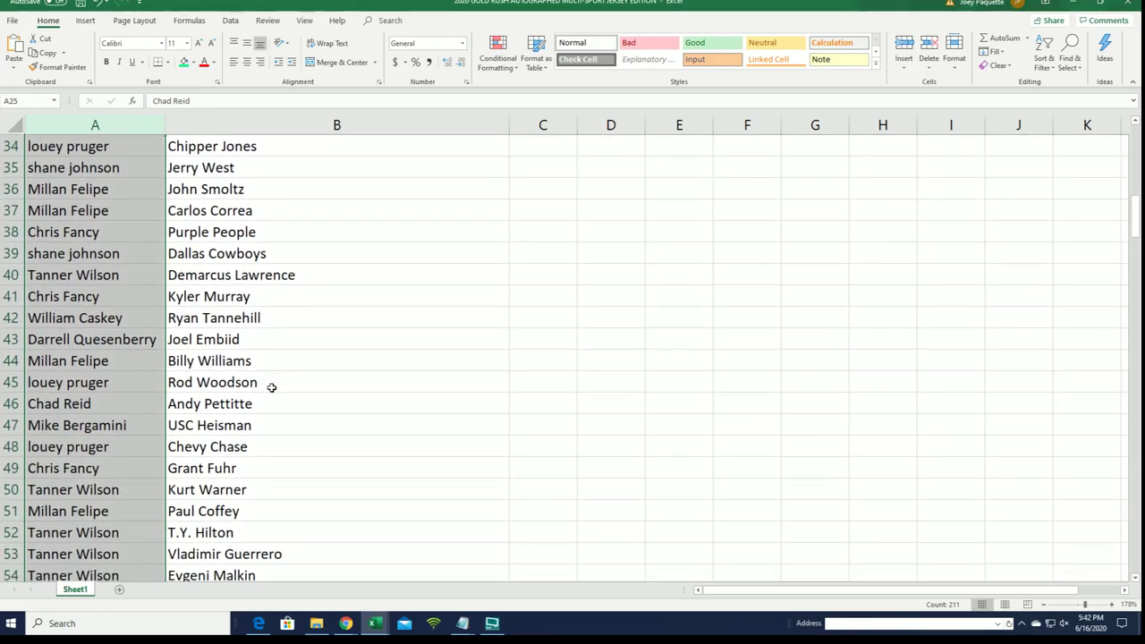
pyautogui.scroll(-3, 273, 390)
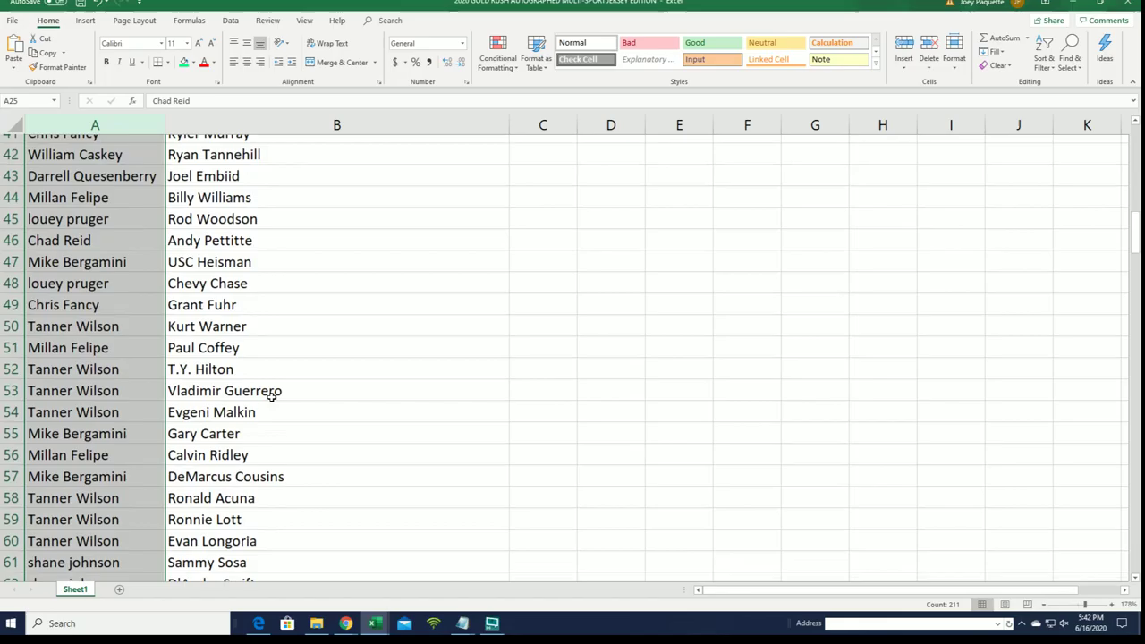
pyautogui.scroll(-1, 273, 385)
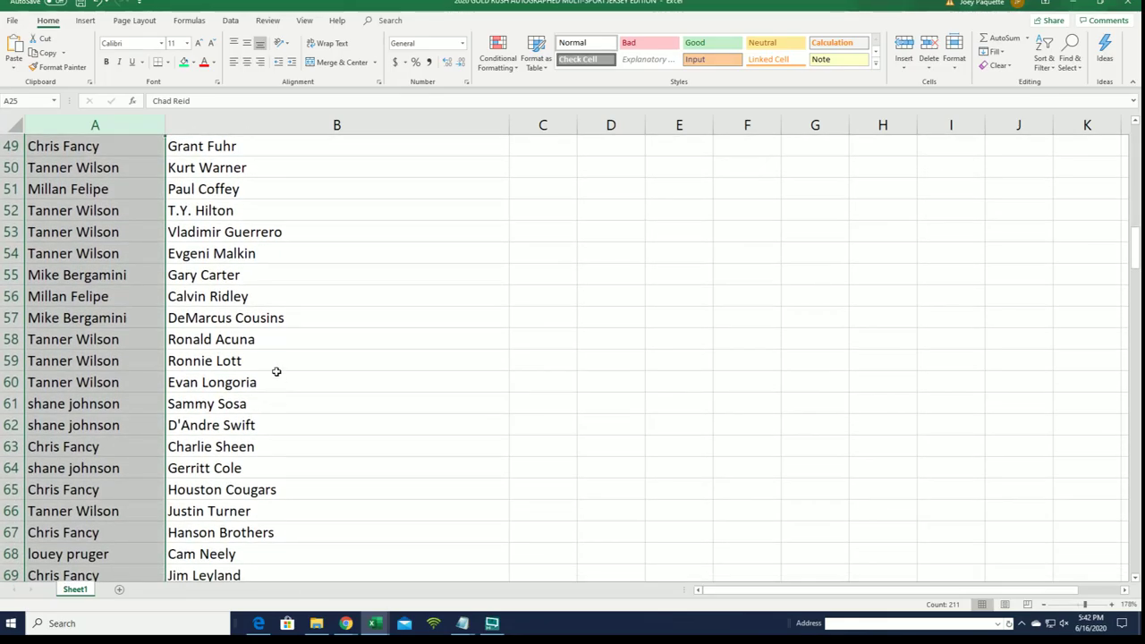
pyautogui.click(285, 336)
pyautogui.scroll(-2, 273, 394)
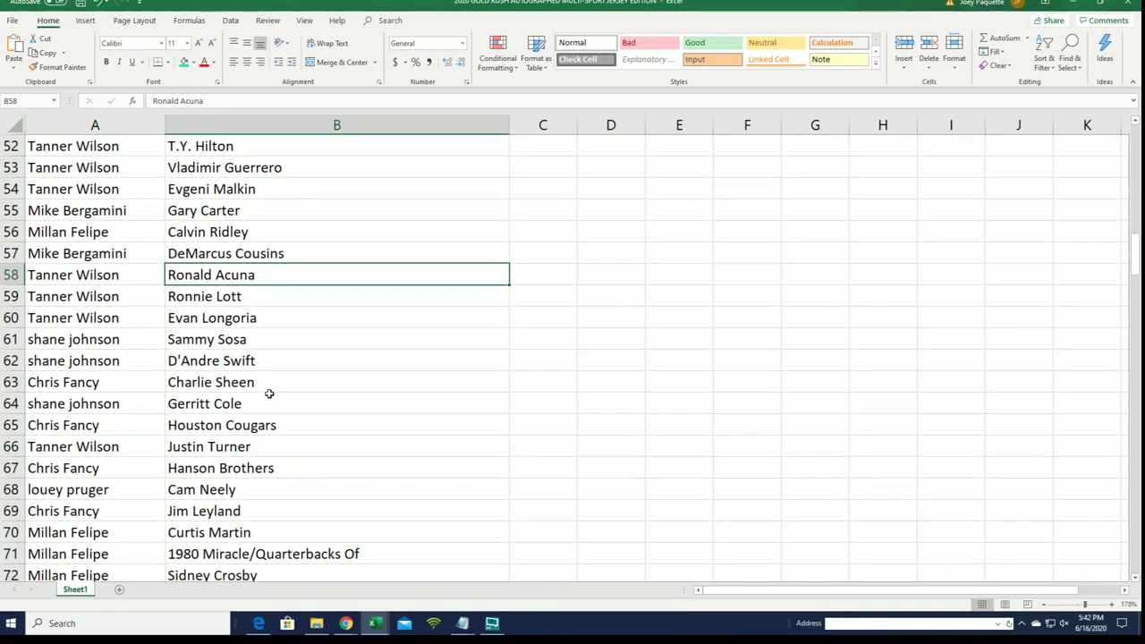
pyautogui.scroll(-4, 287, 396)
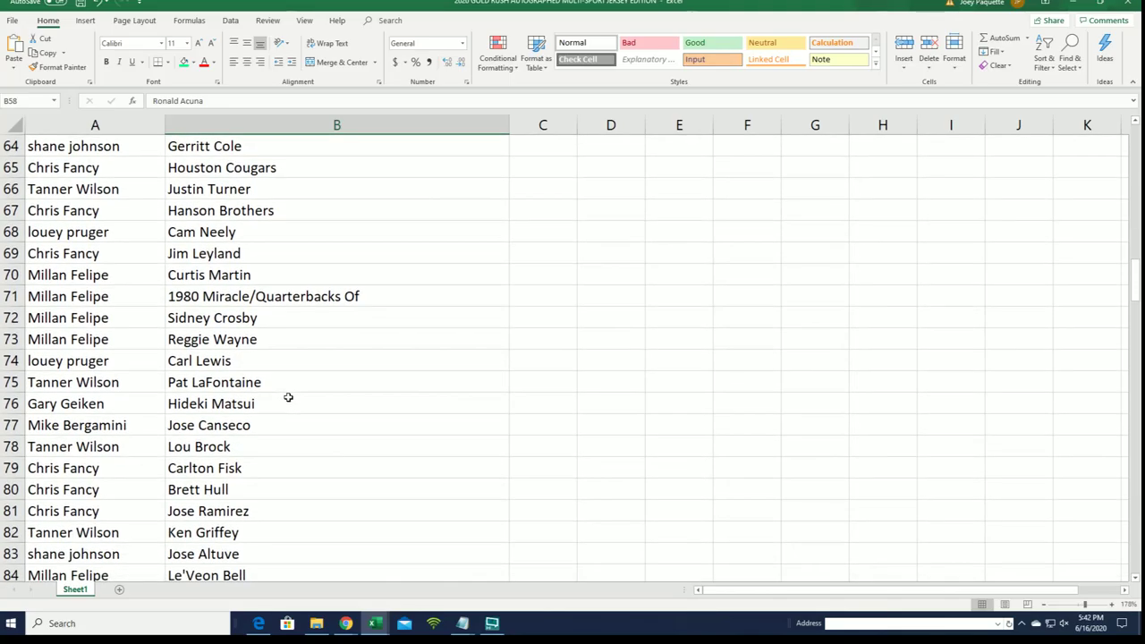
pyautogui.scroll(-1, 288, 397)
pyautogui.scroll(-3, 288, 397)
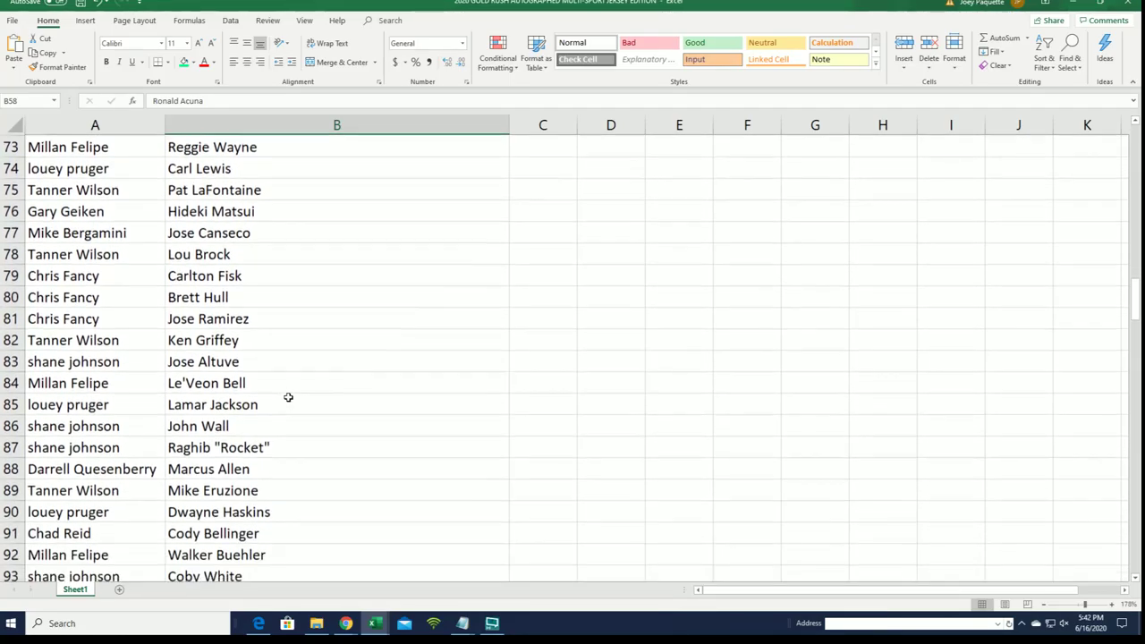
pyautogui.scroll(-1, 288, 397)
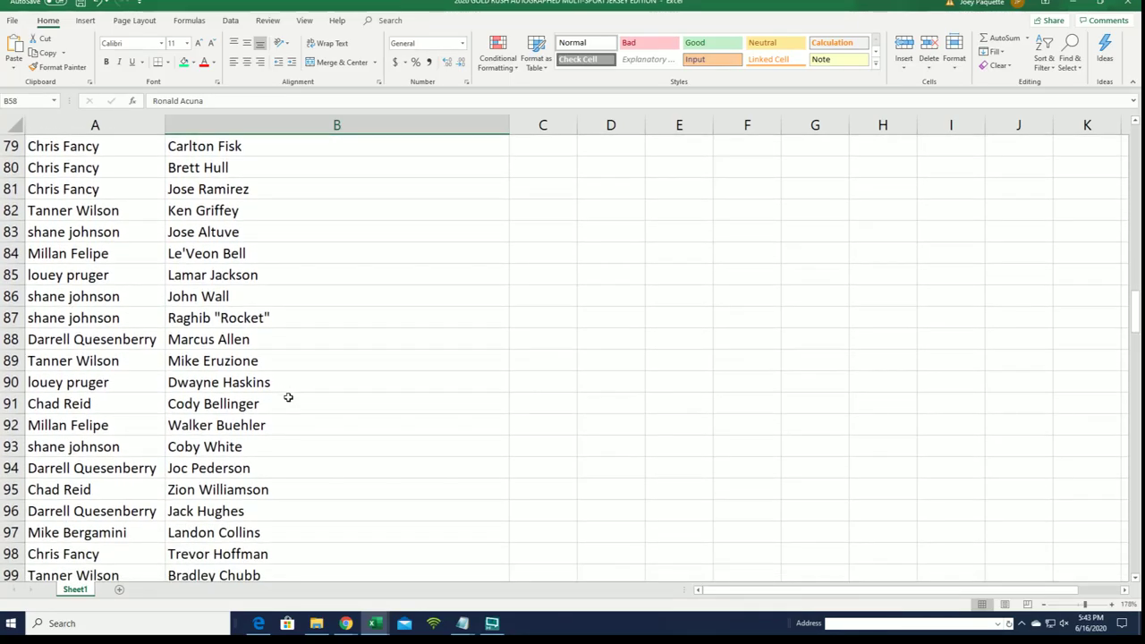
pyautogui.scroll(-1, 288, 397)
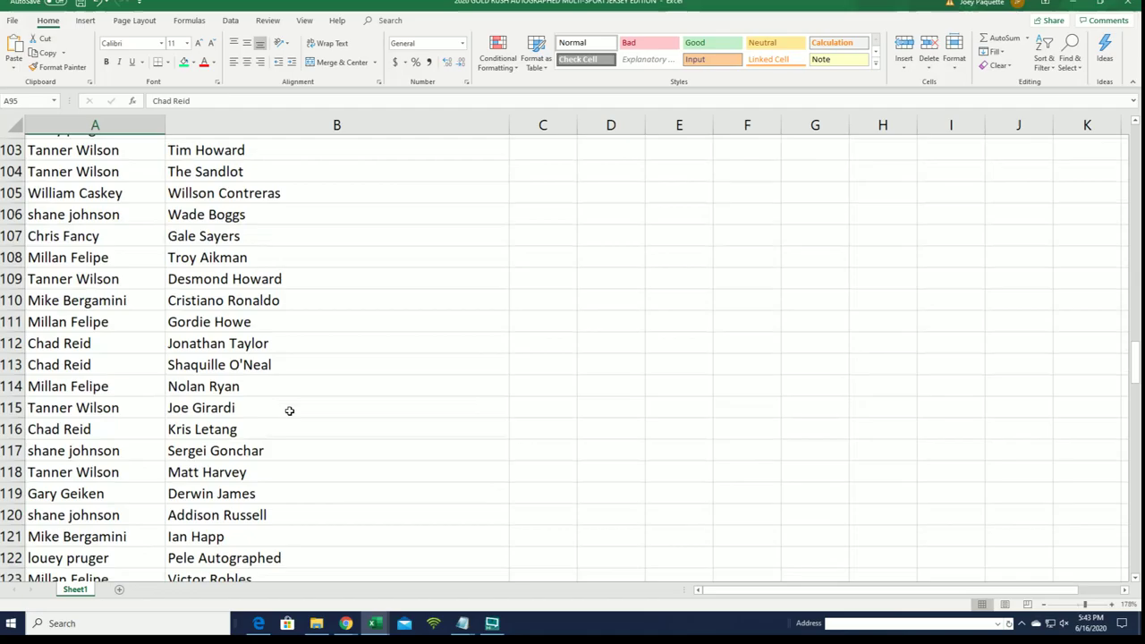
pyautogui.scroll(-1, 289, 410)
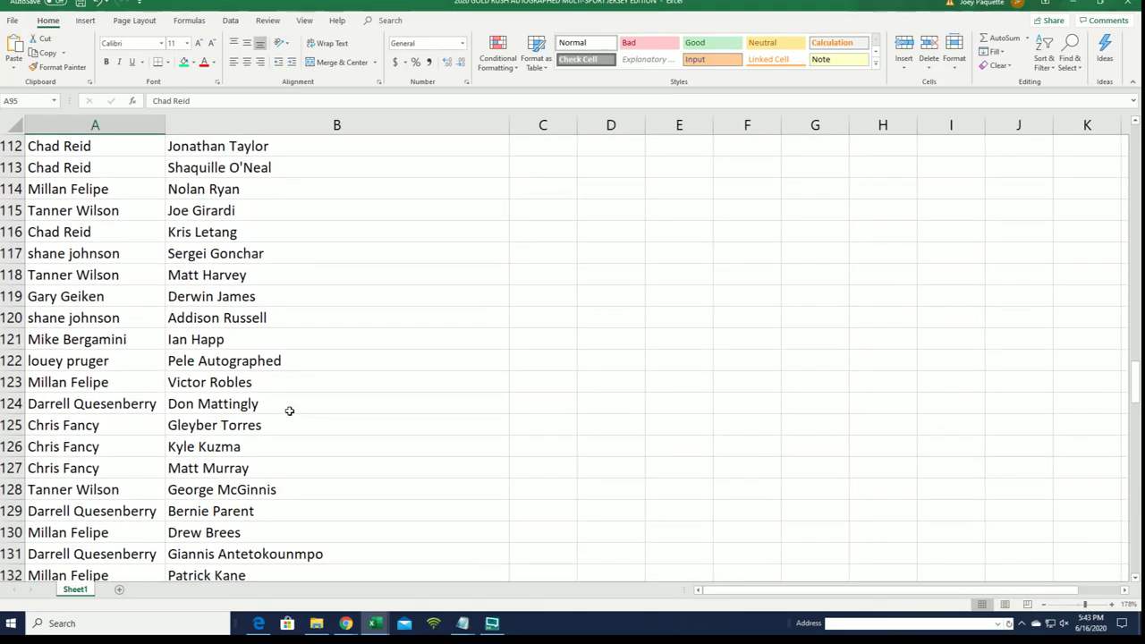
pyautogui.scroll(-1, 289, 411)
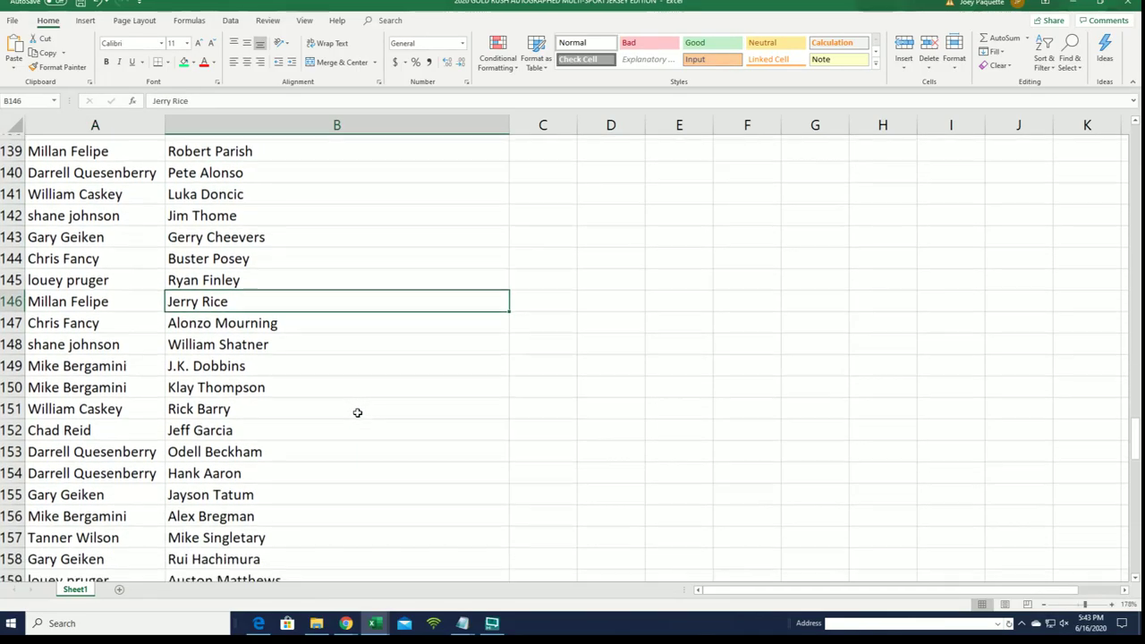
pyautogui.scroll(-4, 357, 412)
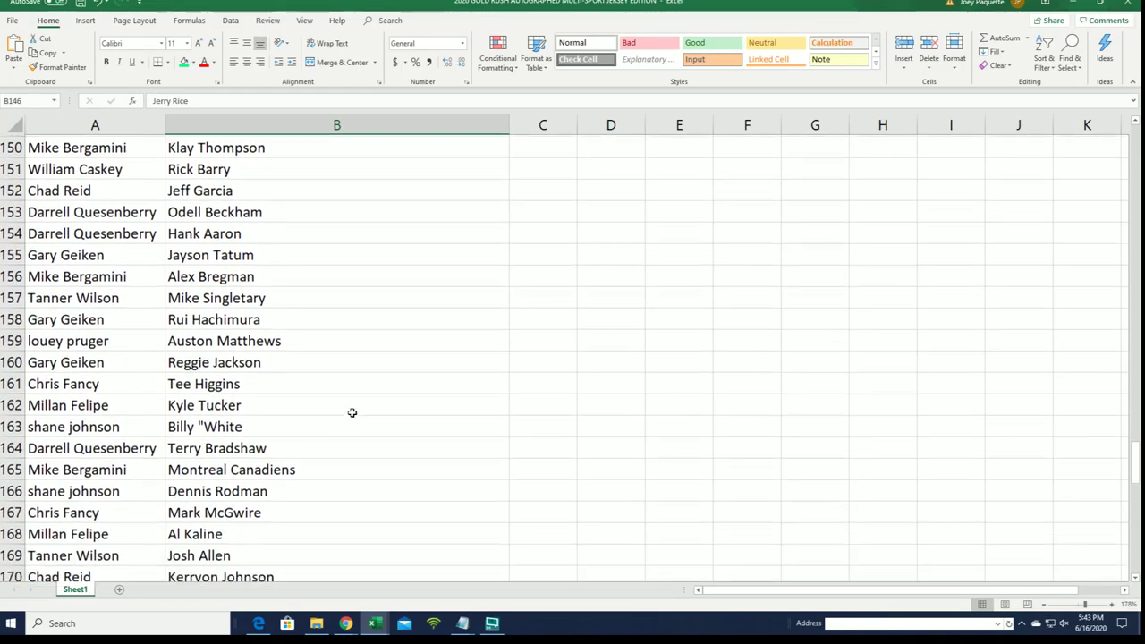
pyautogui.click(299, 315)
pyautogui.scroll(-1, 349, 352)
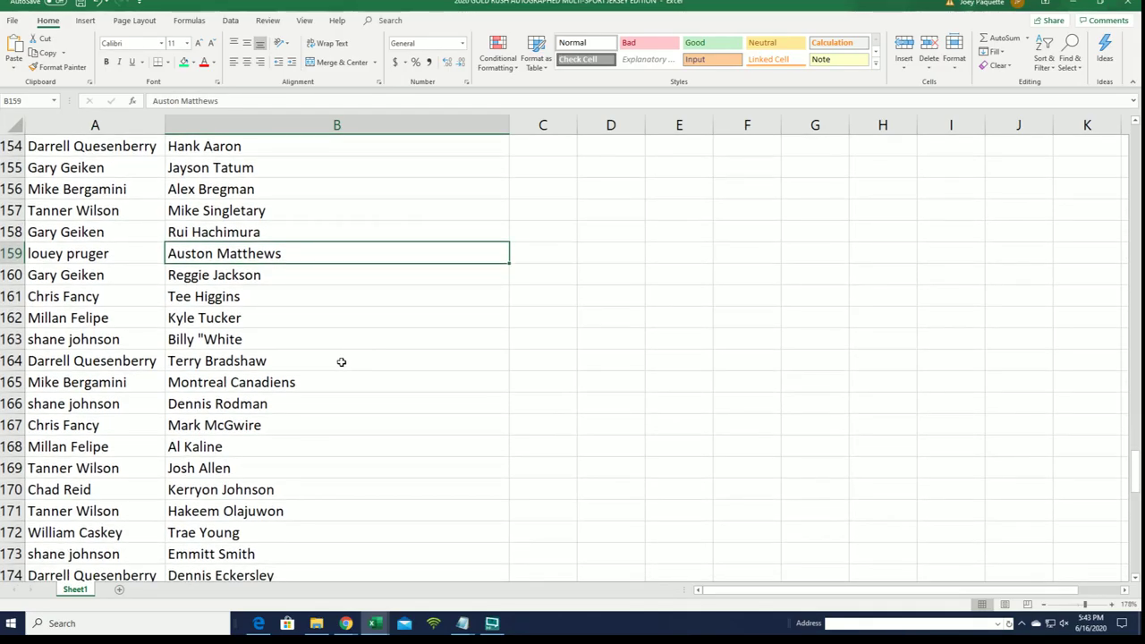
pyautogui.click(151, 230)
pyautogui.scroll(-1, 316, 437)
pyautogui.scroll(-4, 315, 439)
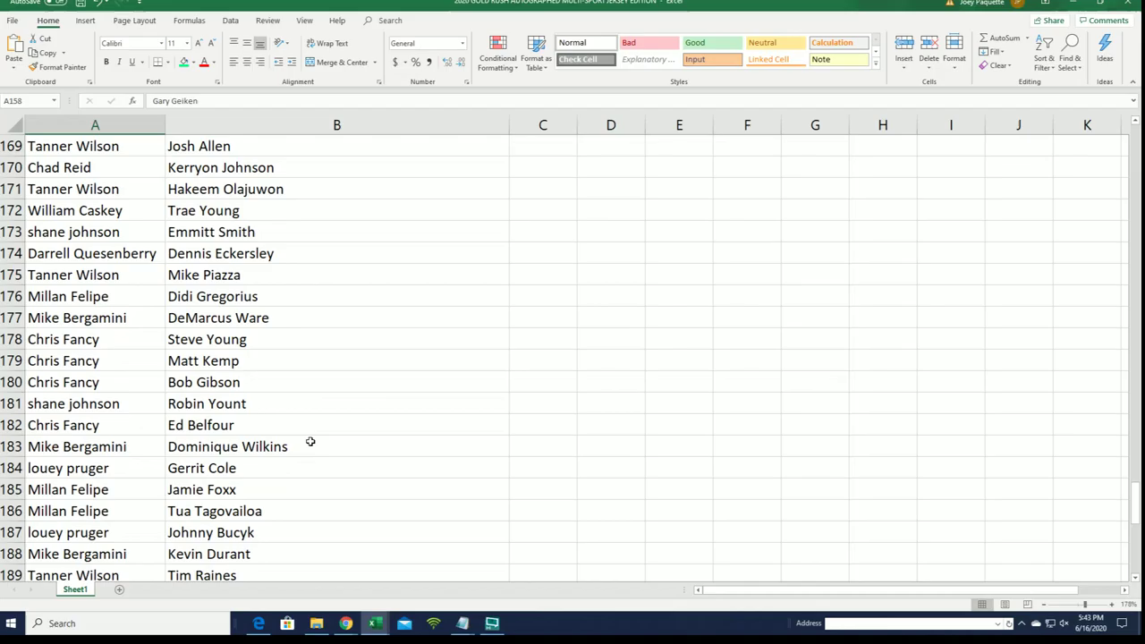
pyautogui.scroll(-4, 313, 442)
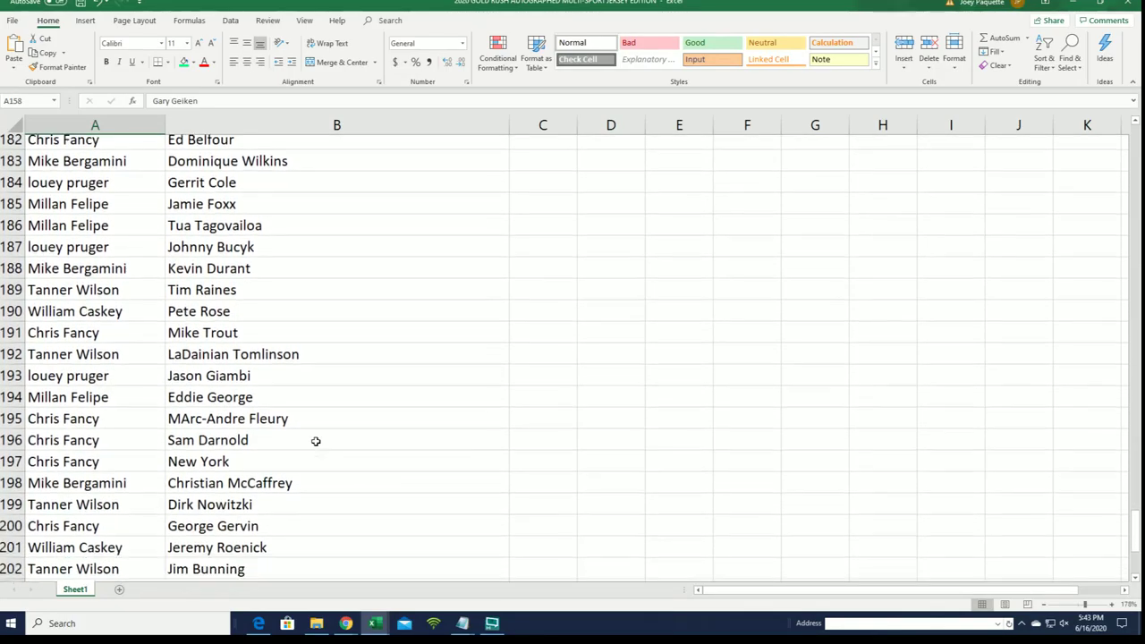
pyautogui.scroll(-4, 316, 441)
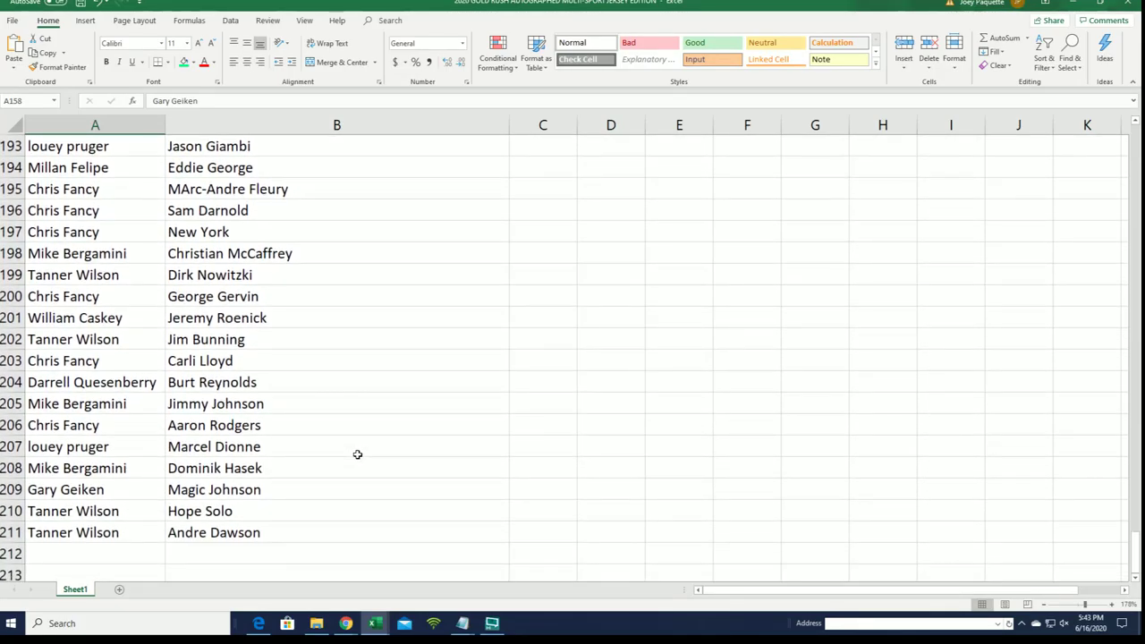
# - Return to the start of the list and reduce the sheet zoom to 120%
pyautogui.moveTo(1137, 553); pyautogui.dragTo(1135, 150)
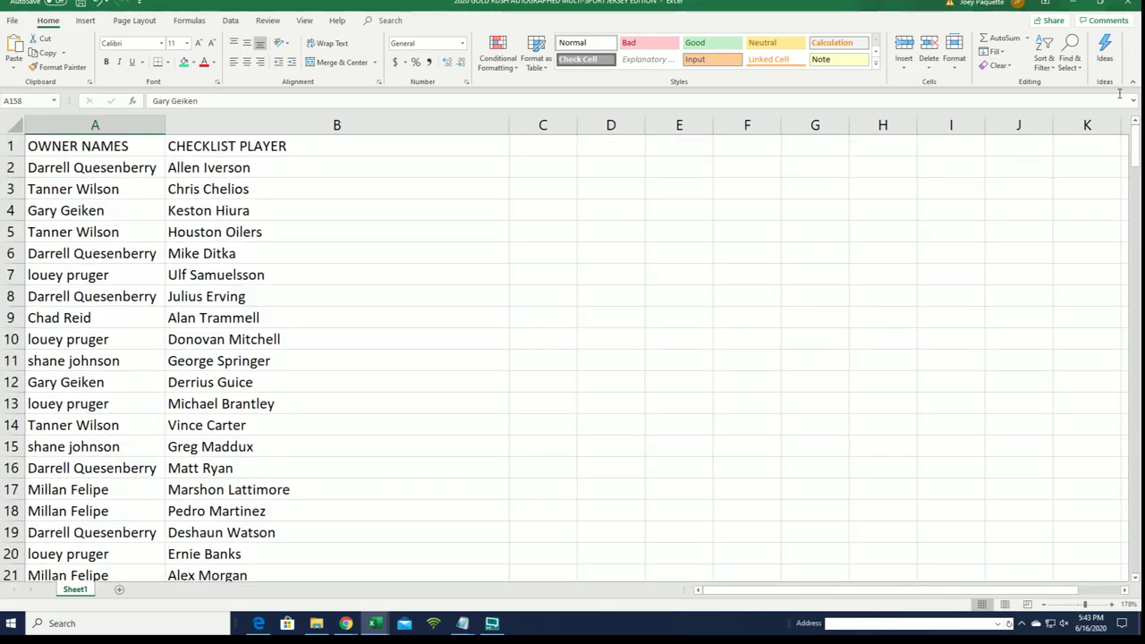
pyautogui.click(1044, 604)
pyautogui.click(1043, 604)
pyautogui.click(1043, 604)
pyautogui.click(1044, 604)
pyautogui.click(1043, 604)
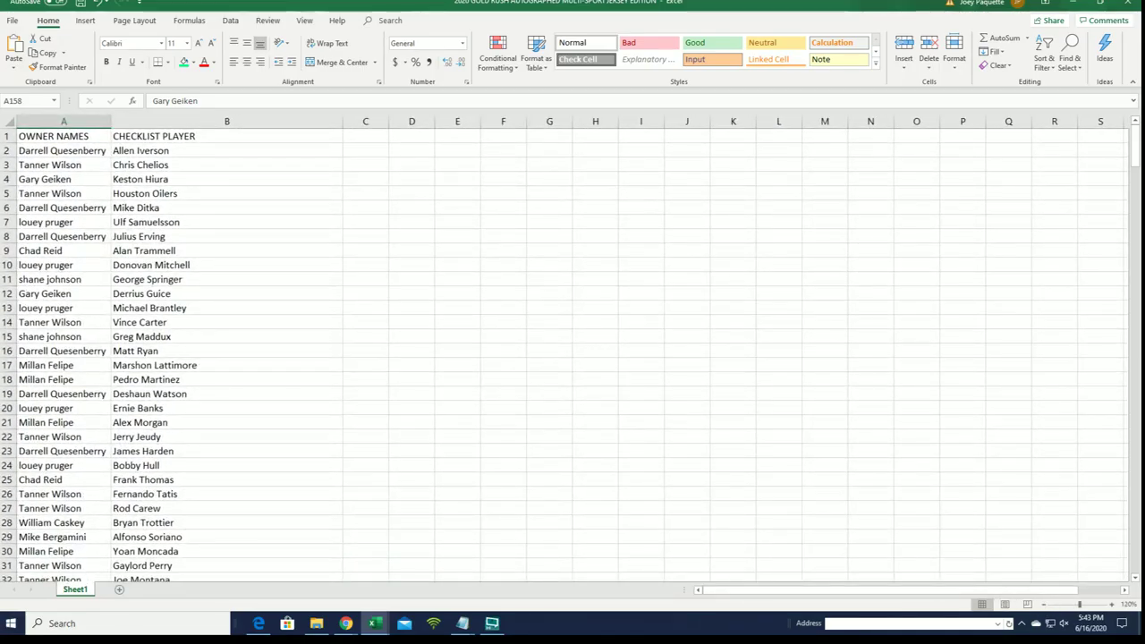